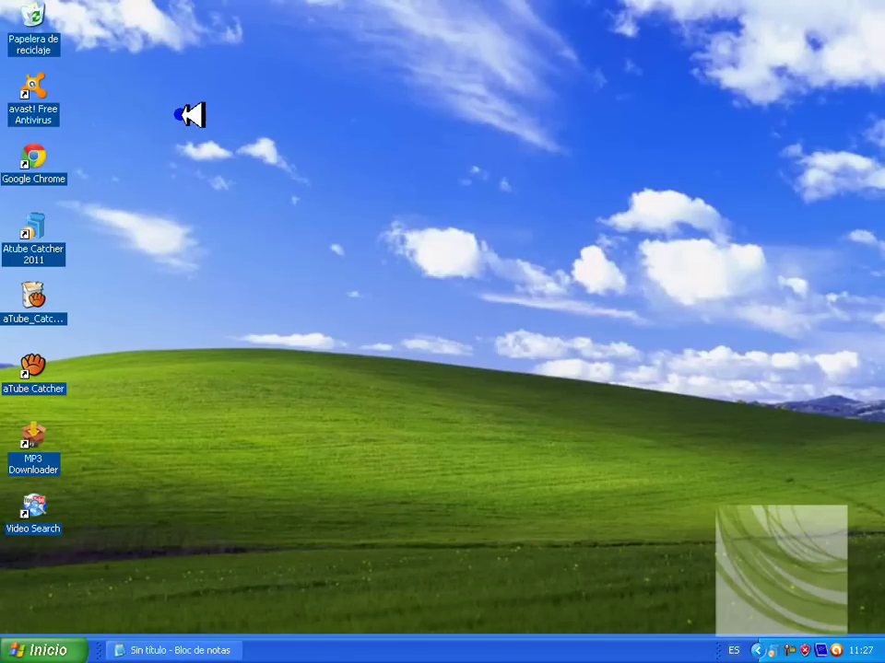
Step: Read the opening lines and step 1 of the Notepad instructions by highlighting each line
left_click(148, 650)
left_click(175, 231)
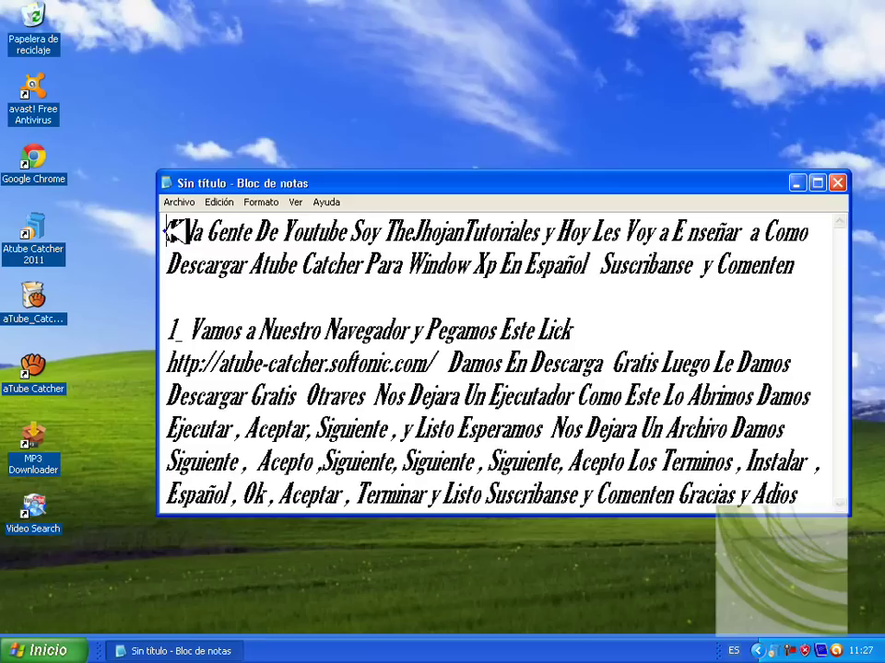
mouse_move(218, 231)
left_mouse_down()
mouse_move(542, 227)
mouse_move(819, 236)
left_mouse_up()
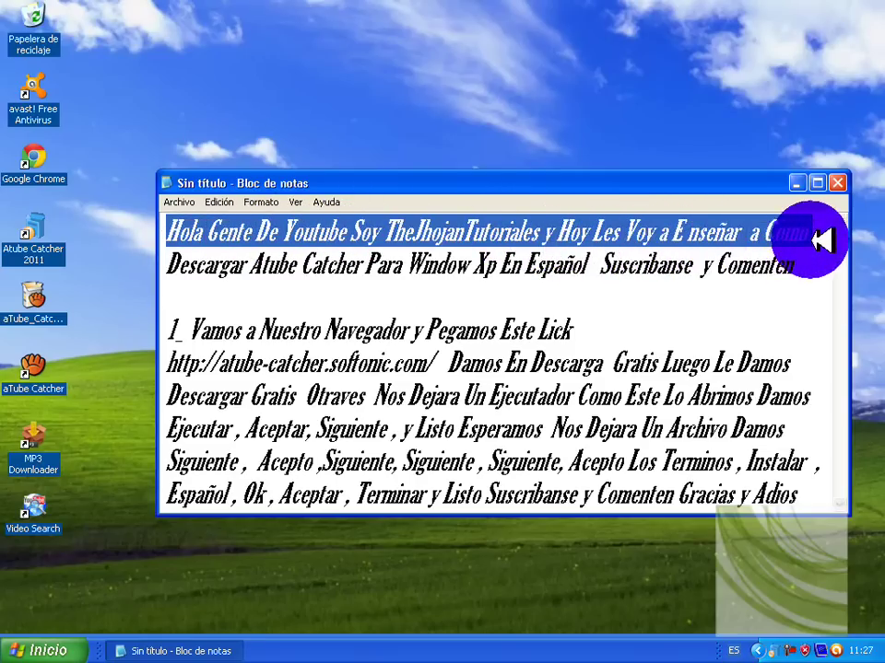
left_click(815, 287)
mouse_move(168, 265)
left_mouse_down()
mouse_move(379, 253)
mouse_move(800, 257)
left_mouse_up()
left_click(814, 304)
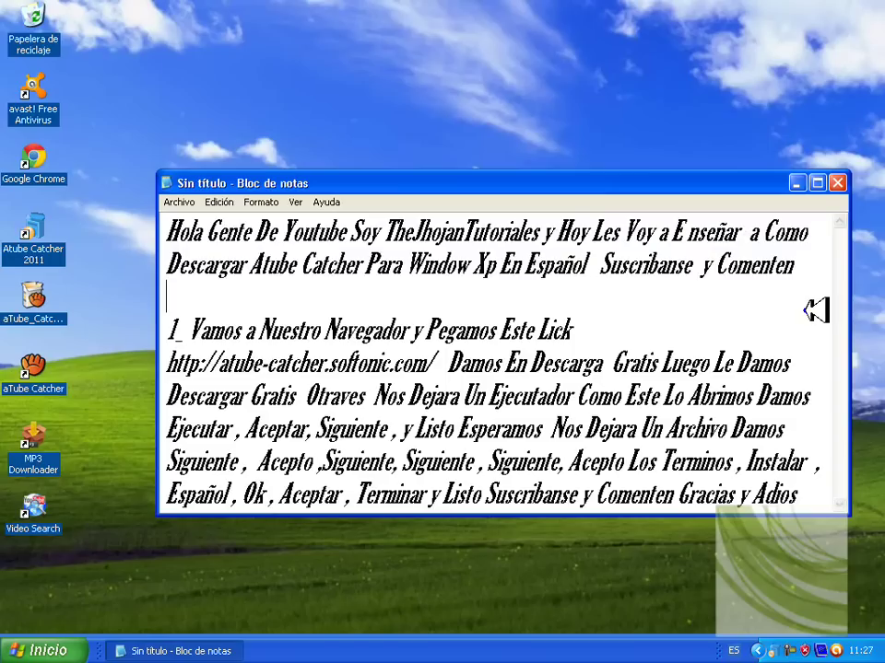
left_click(170, 324)
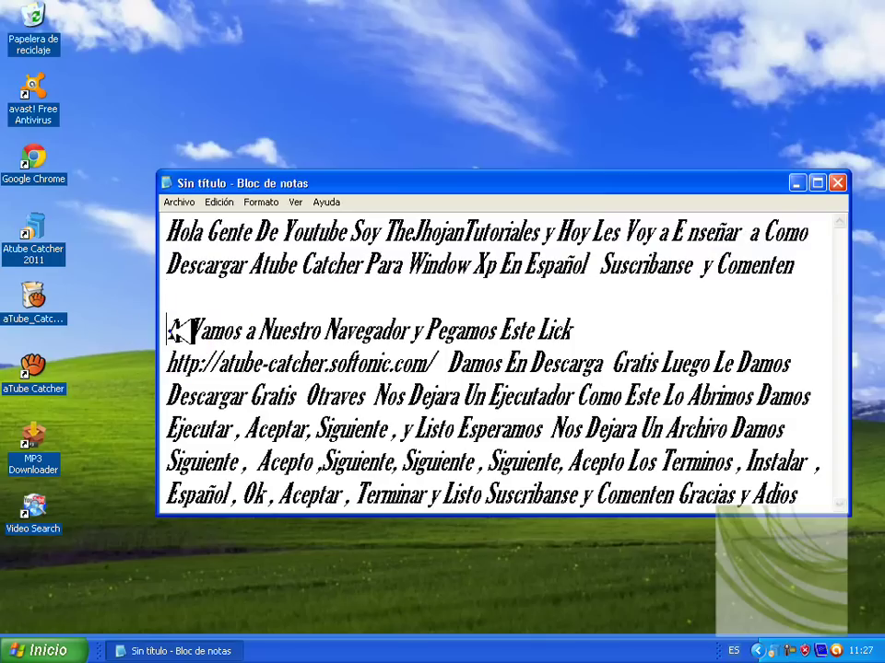
left_click_drag(196, 329, 593, 335)
left_click(611, 325)
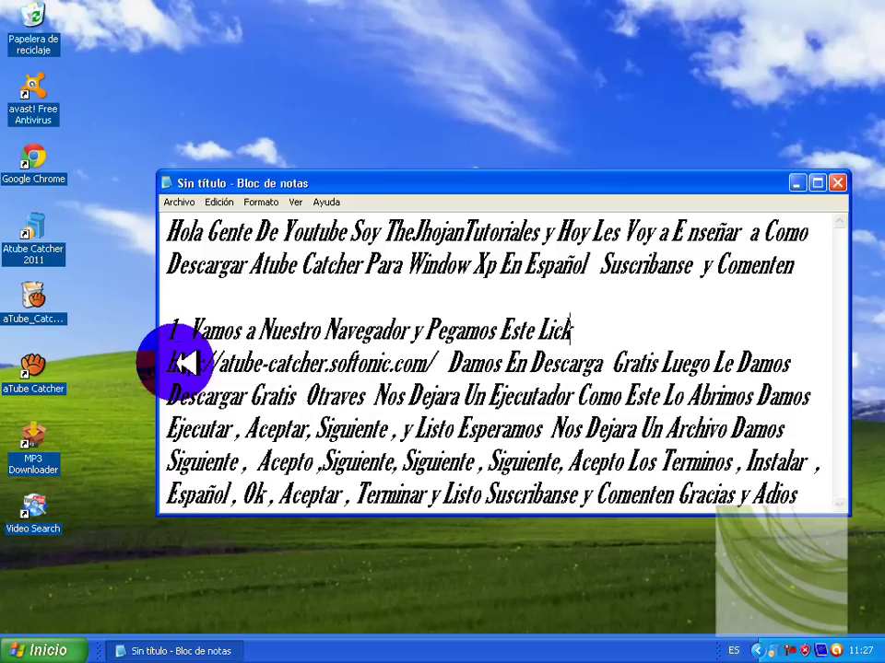
left_click_drag(170, 364, 443, 364)
right_click(443, 364)
left_click(483, 409)
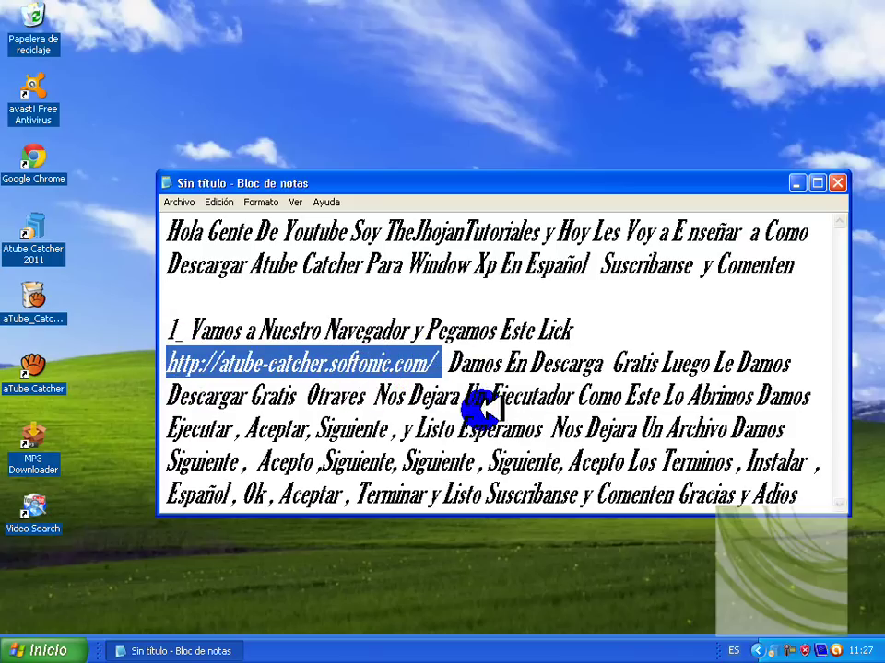
left_click(40, 645)
left_click(69, 236)
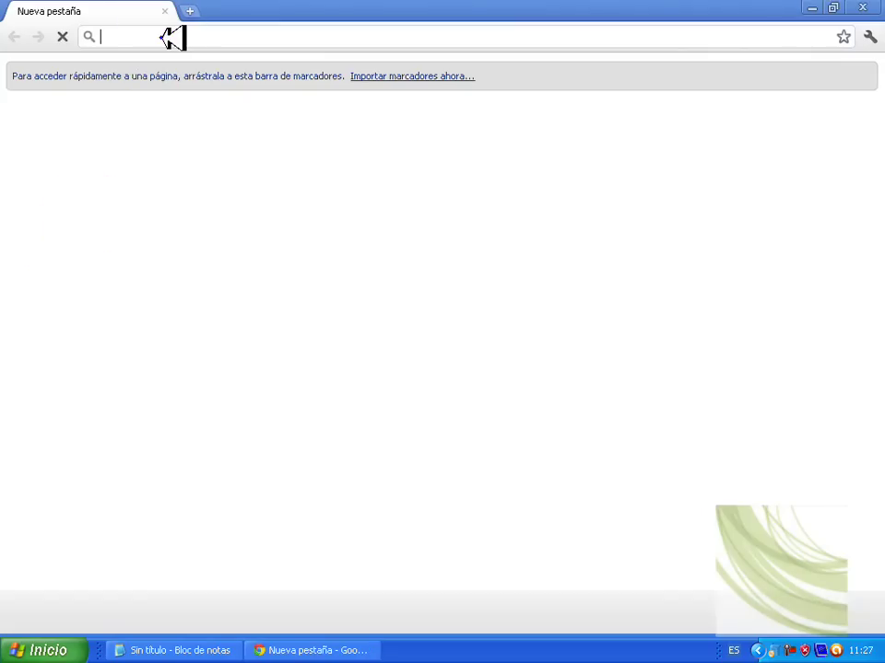
Step: Paste and go to the Softonic link in Chrome, then choose 'Descargar gratis'
right_click(165, 37)
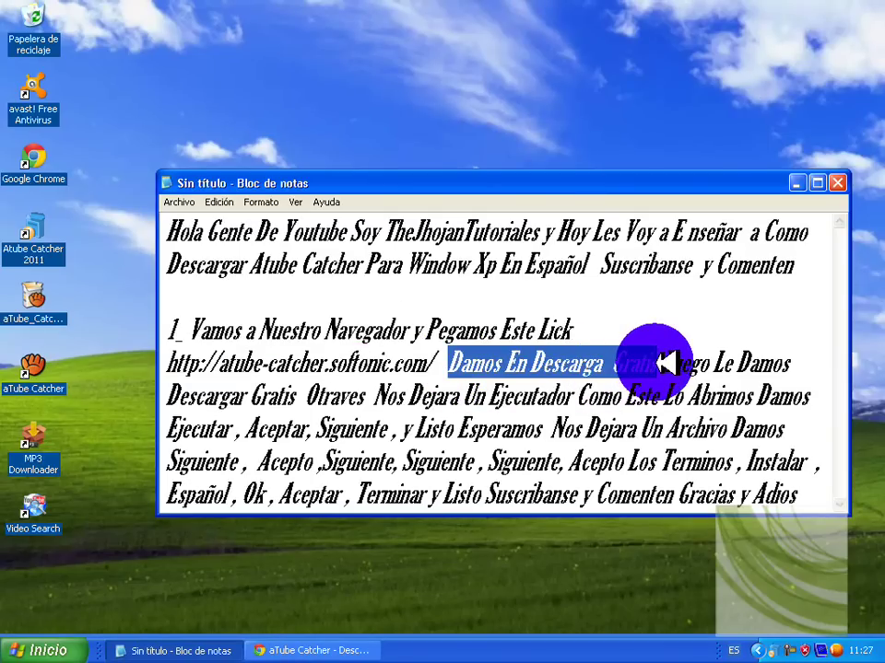
left_click(361, 648)
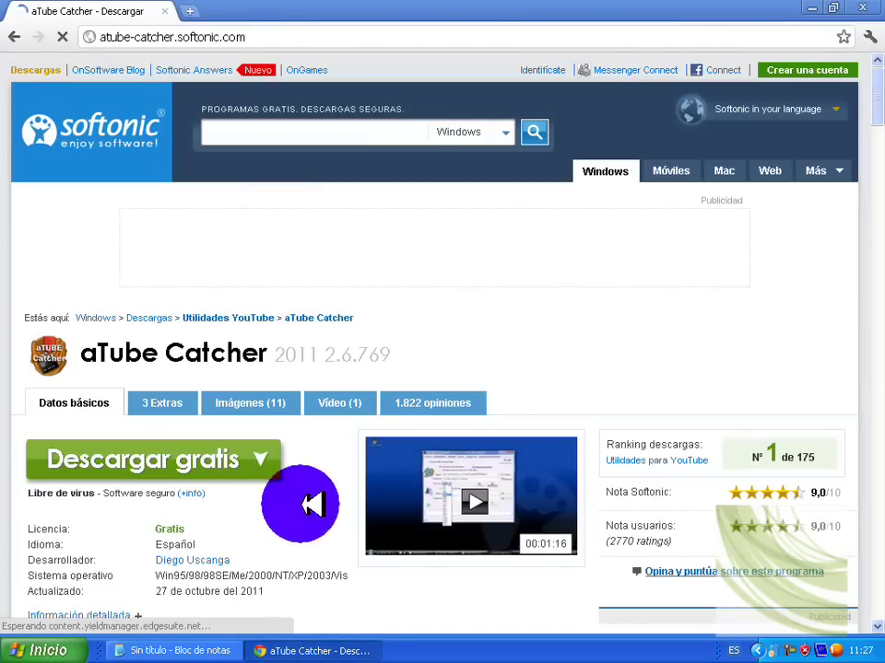
left_click(136, 461)
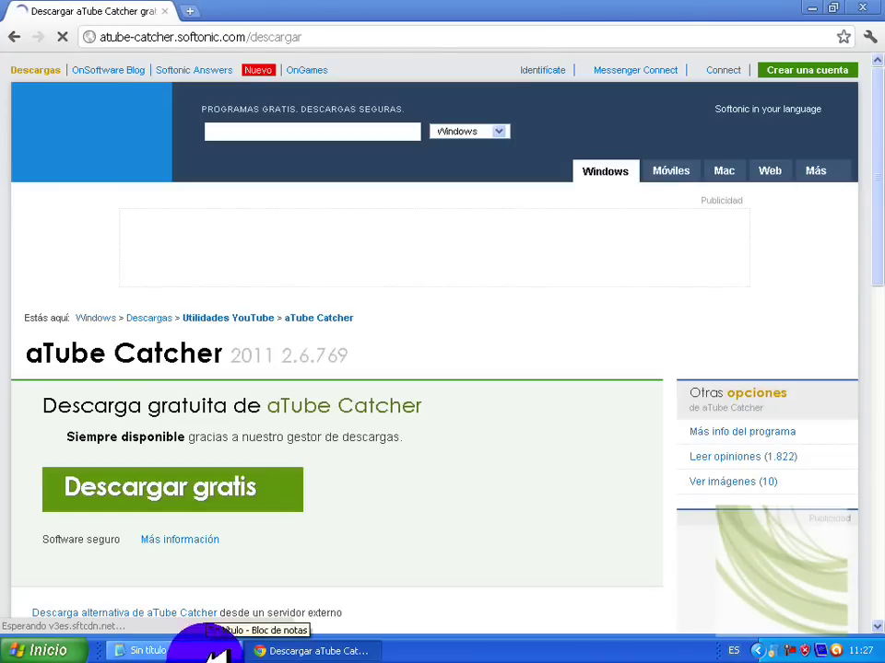
Step: Check the next instruction, 'Descargar Gratis', in Notepad and return to the Softonic download page
left_click(205, 649)
left_click_drag(662, 364, 790, 364)
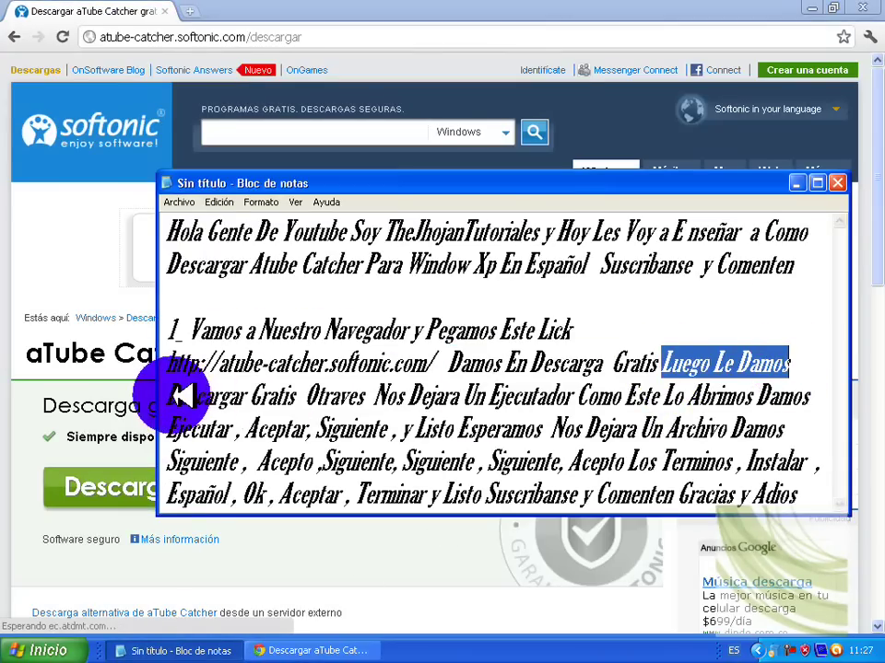
left_click_drag(167, 396, 369, 394)
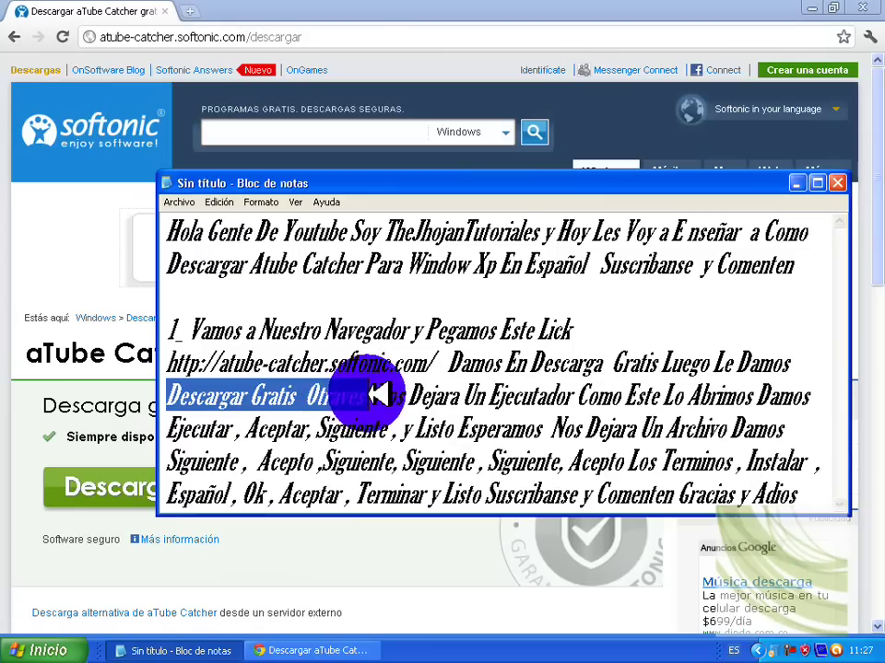
left_click(226, 651)
Step: Start the aTube Catcher free download and keep the SoftonicDownloader file despite Chrome's safety warning
left_click(189, 500)
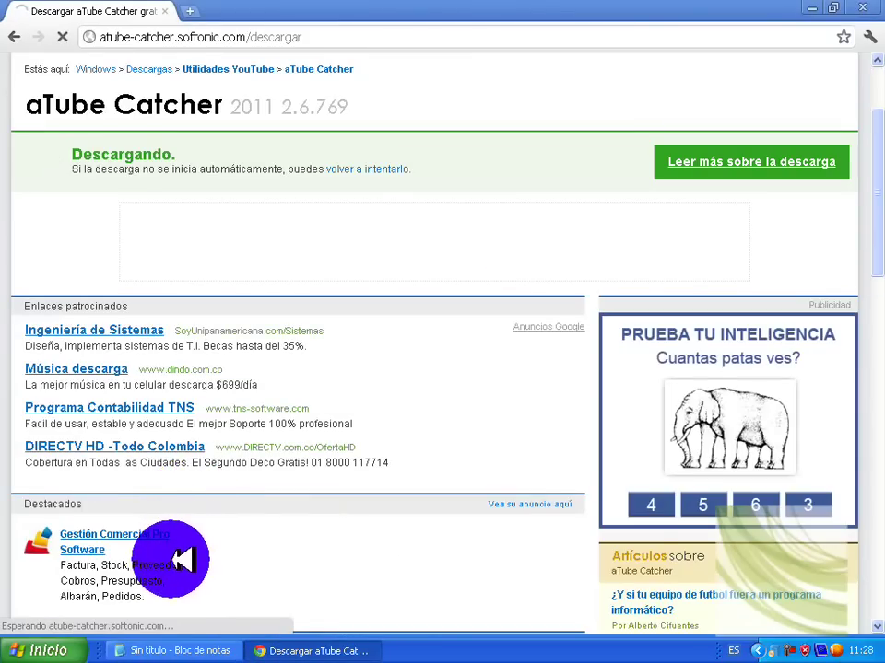
left_click(214, 649)
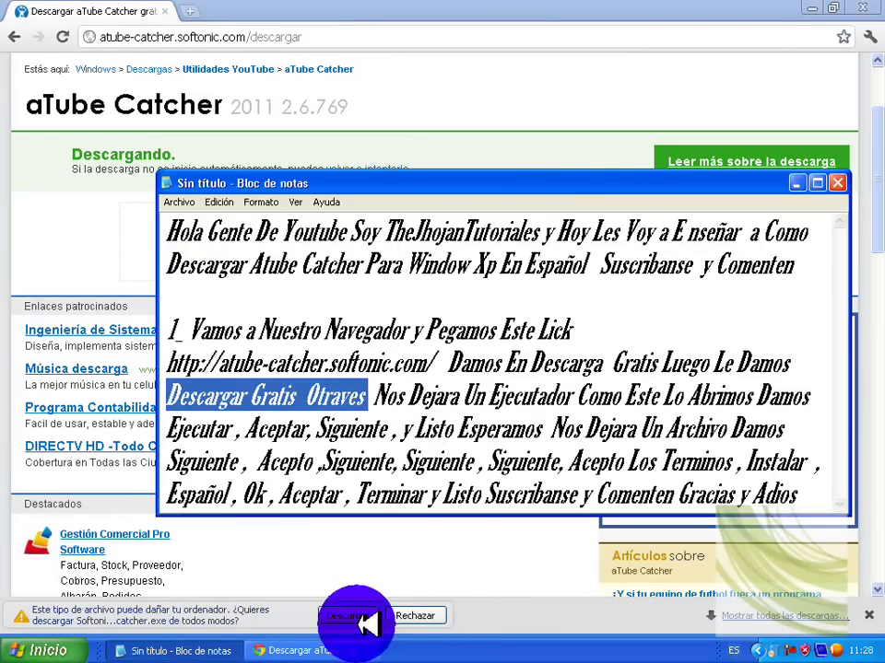
left_click(364, 616)
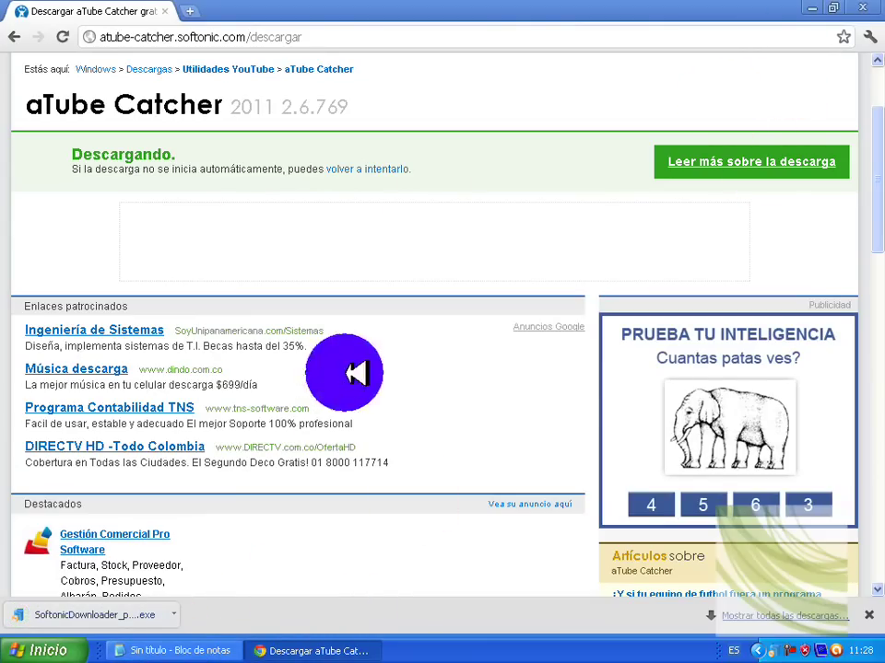
Step: Close Chrome and run SoftonicDownloader_para_atube-catcher.exe, confirming Ejecutar in the security warning
left_click(860, 9)
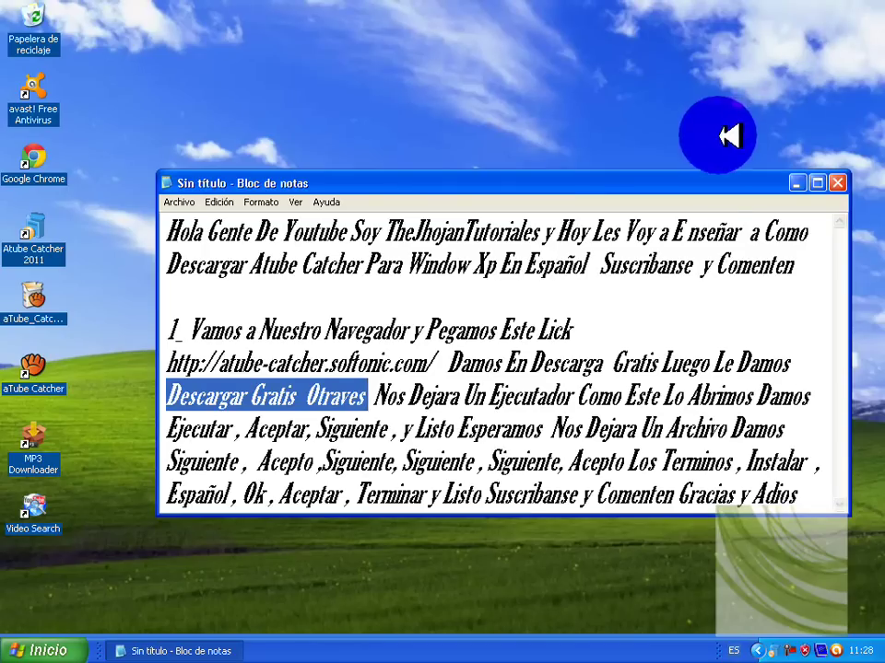
left_click_drag(373, 396, 778, 396)
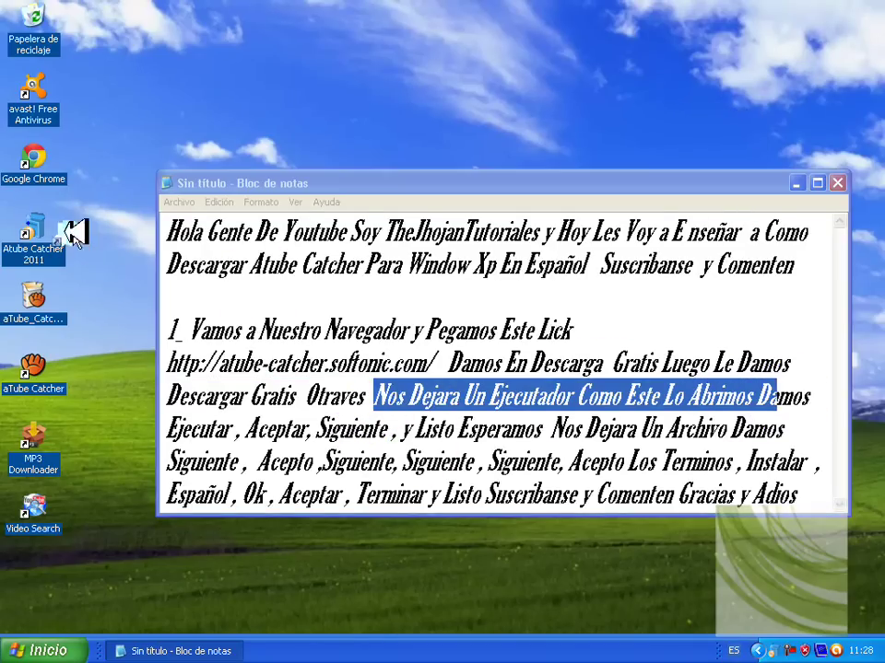
left_click_drag(33, 230, 433, 93)
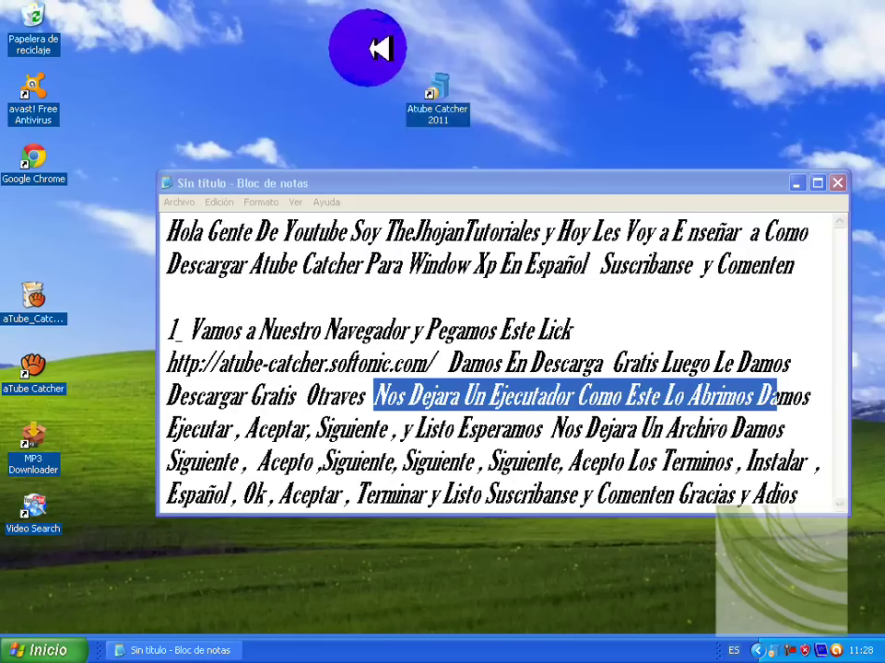
left_click(772, 394)
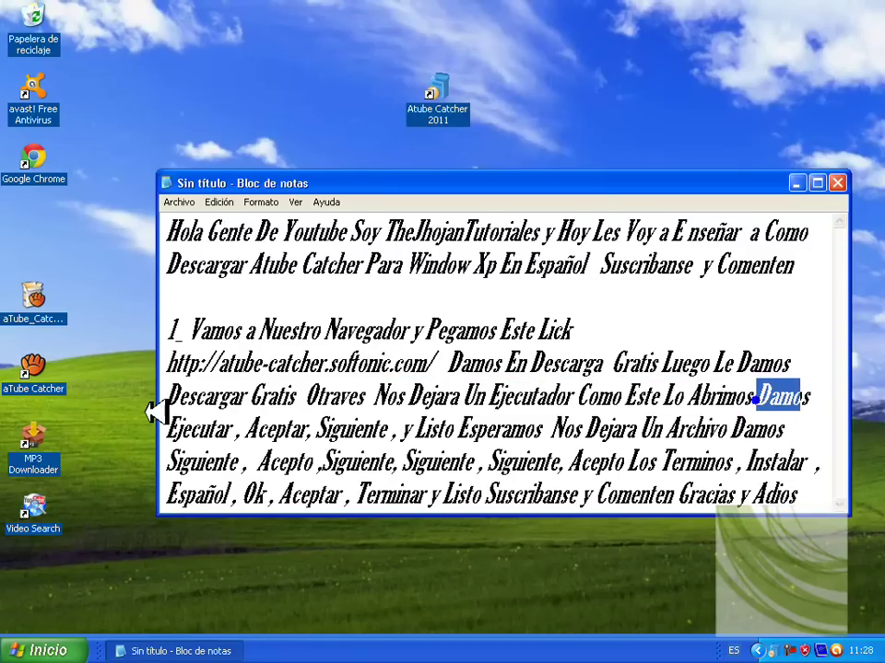
left_click_drag(168, 428, 235, 428)
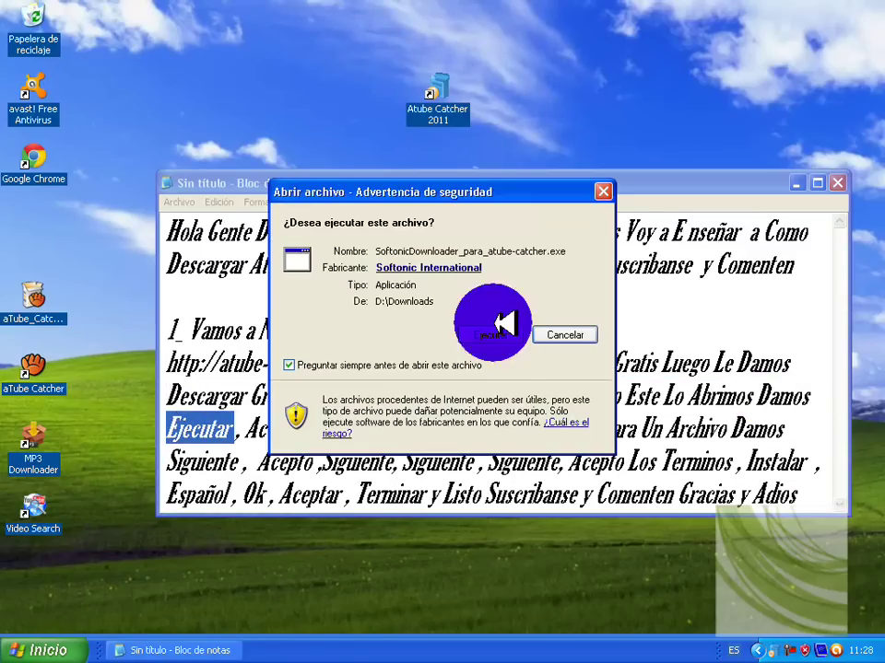
left_click(493, 334)
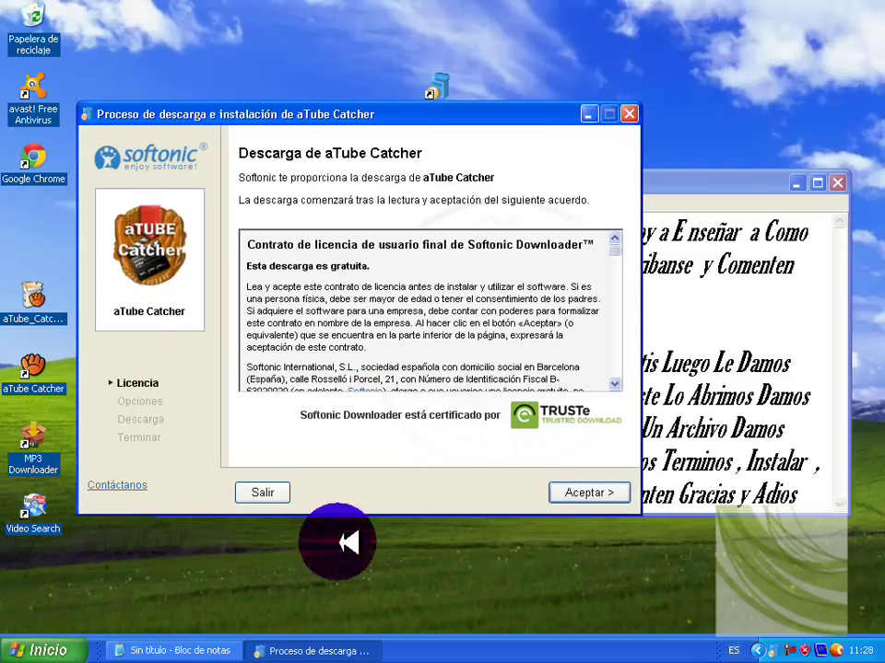
Step: Accept the Softonic Downloader licence with Aceptar, following the Notepad instructions
left_click(216, 652)
left_click(345, 650)
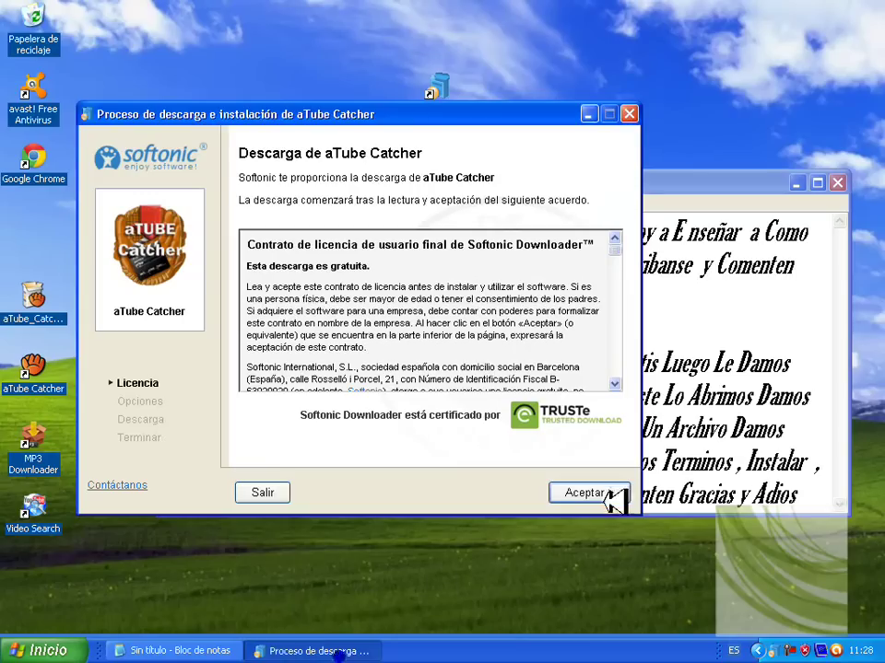
left_click(235, 650)
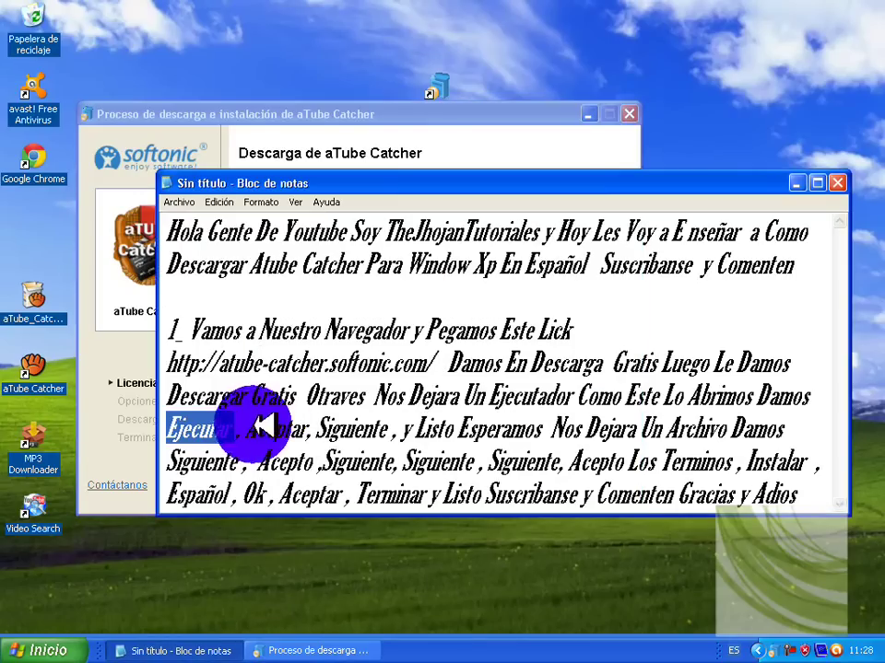
left_click_drag(246, 428, 318, 429)
key("alt+Tab")
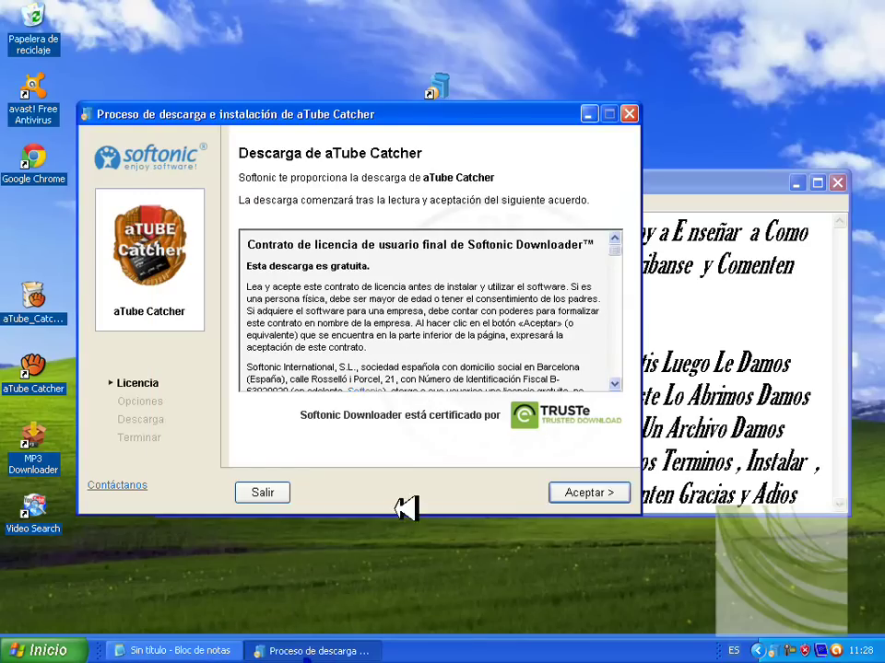
left_click(591, 498)
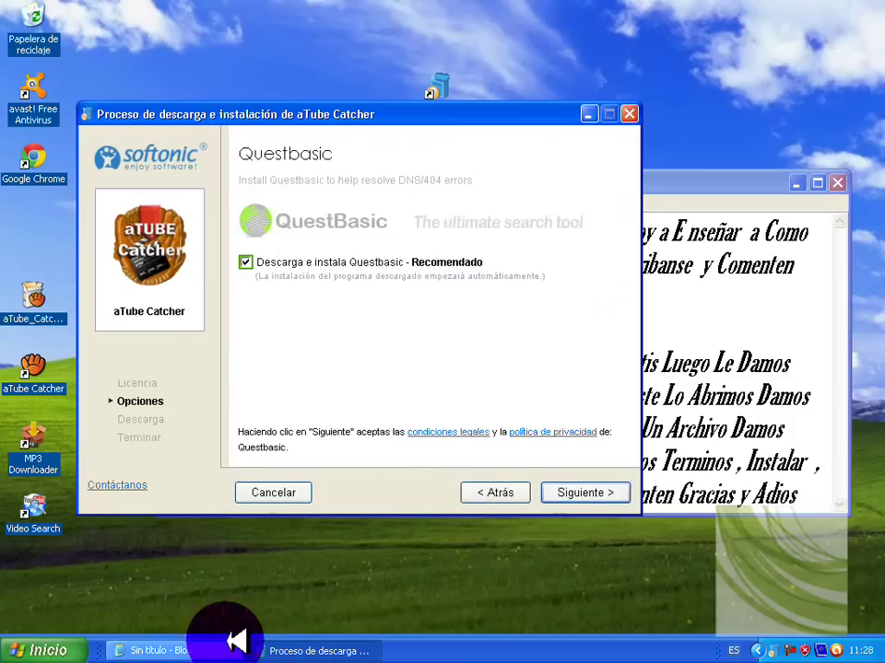
Step: Pass the Questbasic page with Siguiente and check the aTube Catcher 2.6.769 download progress
left_click(231, 645)
left_click_drag(316, 429, 398, 426)
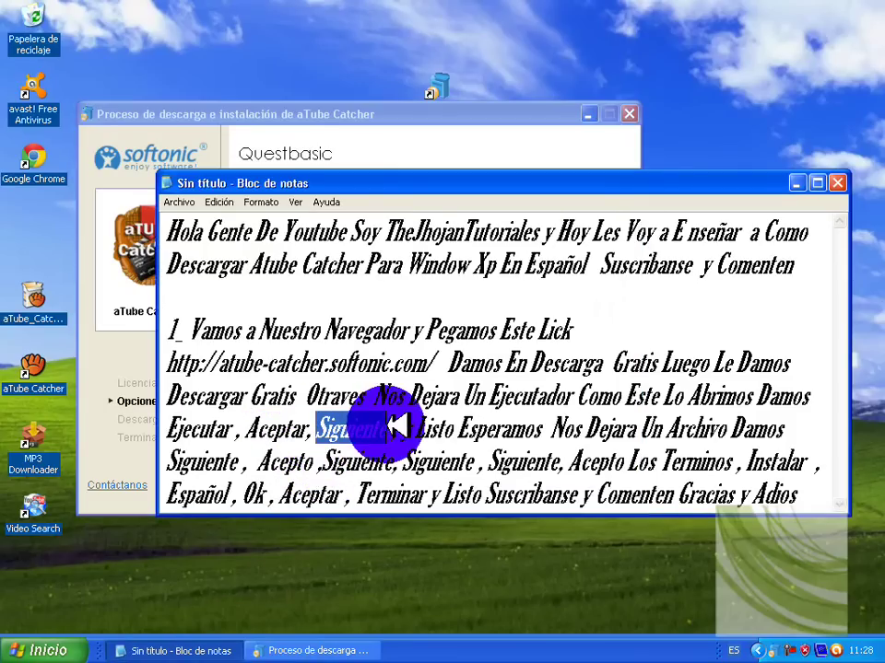
left_click(355, 651)
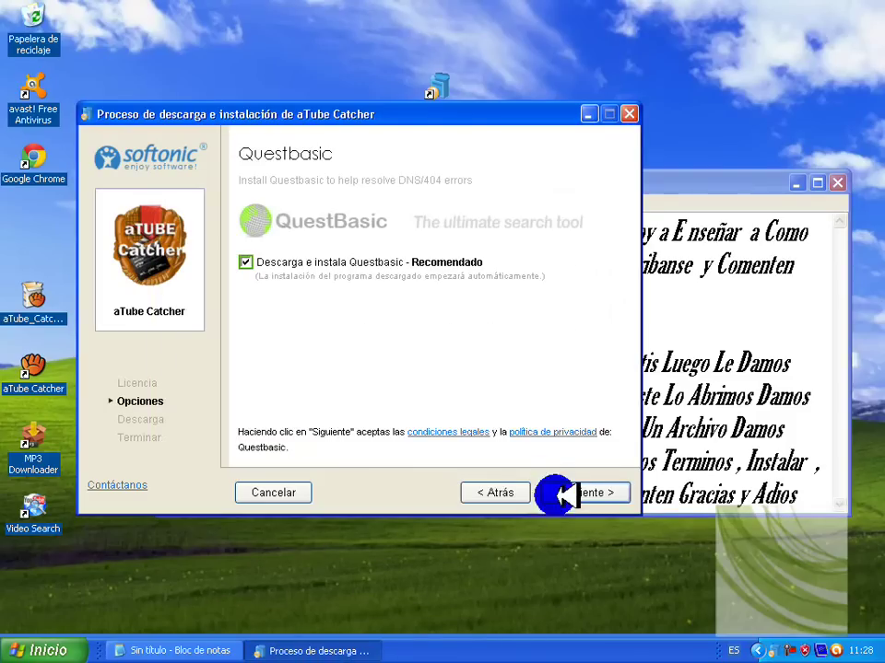
left_click(562, 494)
left_click(183, 650)
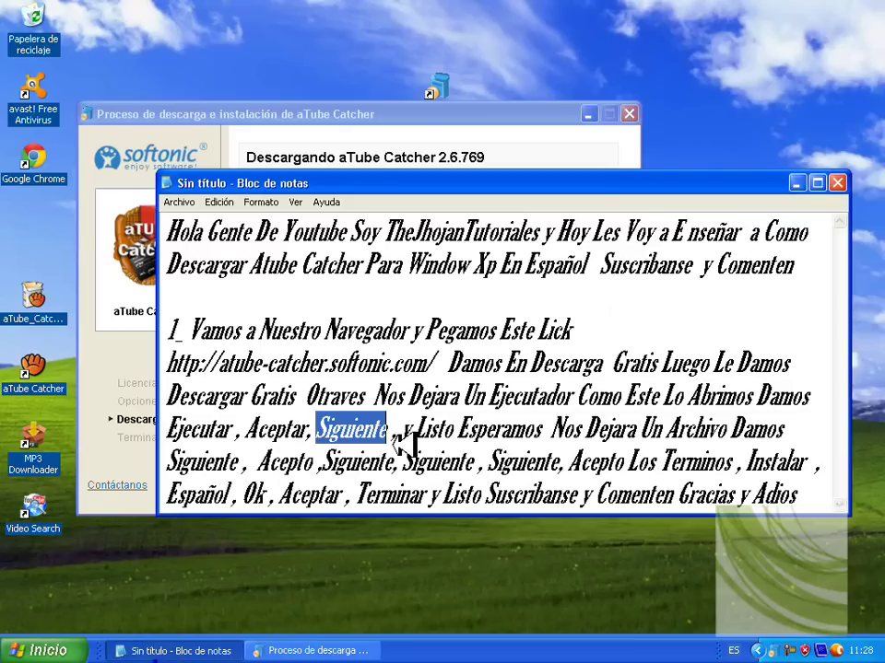
left_click_drag(424, 429, 543, 429)
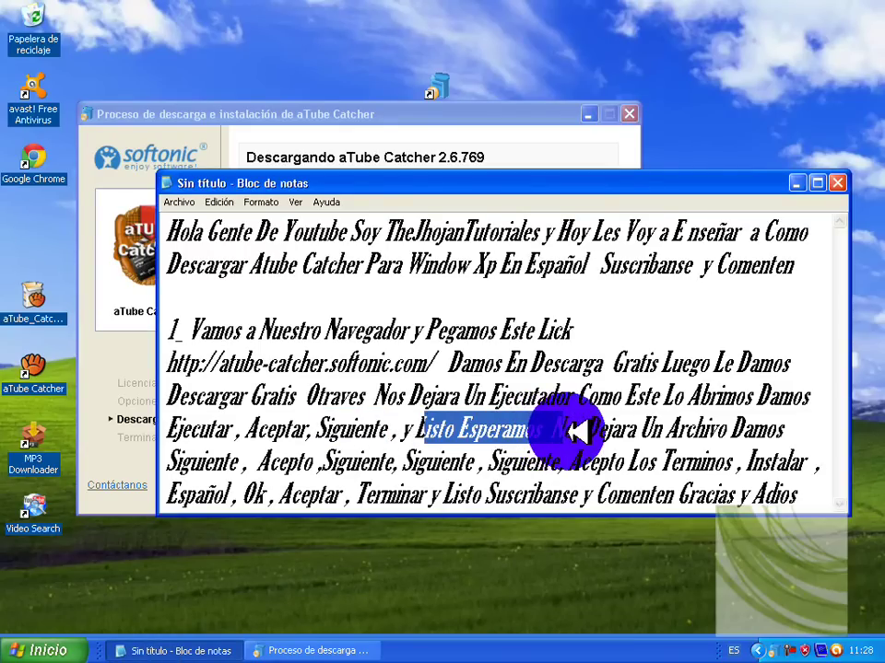
left_click_drag(573, 429, 595, 429)
left_click(314, 650)
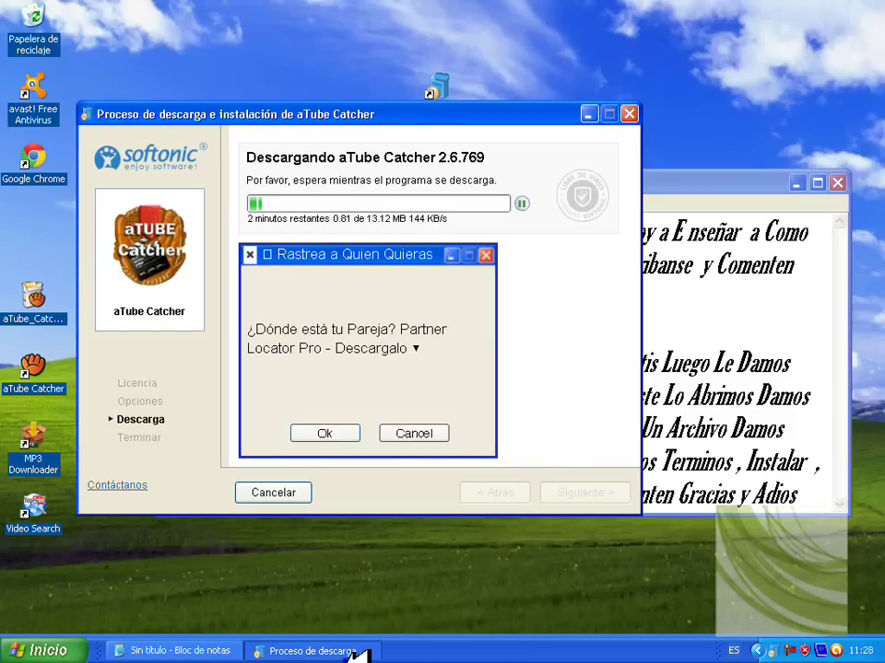
Step: Highlight the next Notepad step, hide the notes, and close the downloader window to the tray
left_click(210, 652)
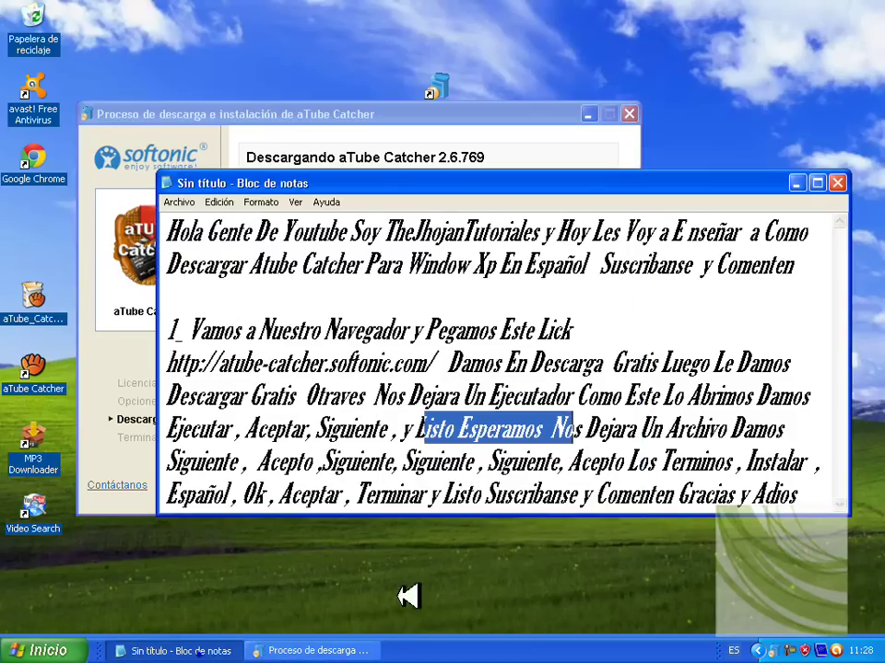
left_click_drag(582, 430, 794, 435)
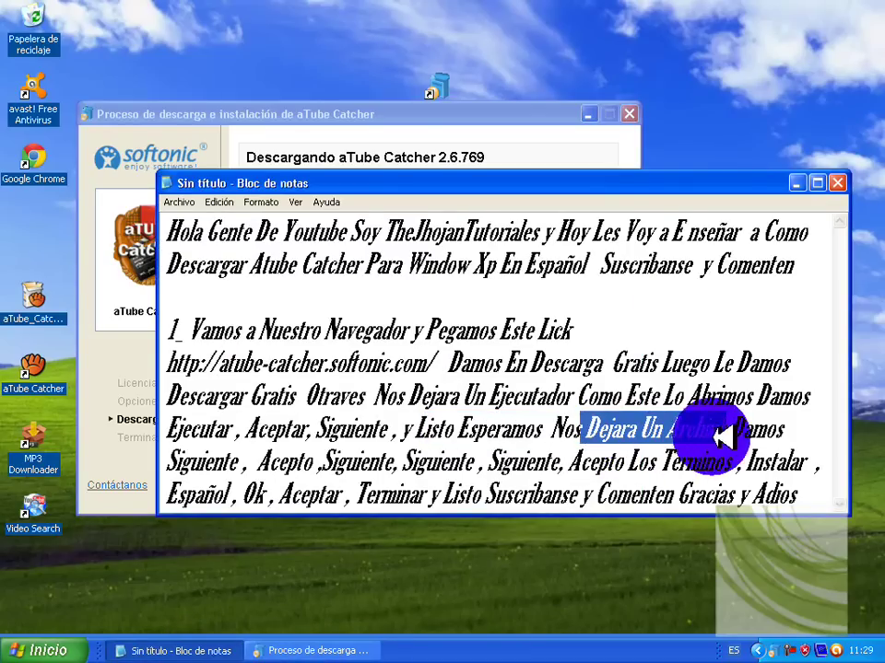
left_click(533, 616)
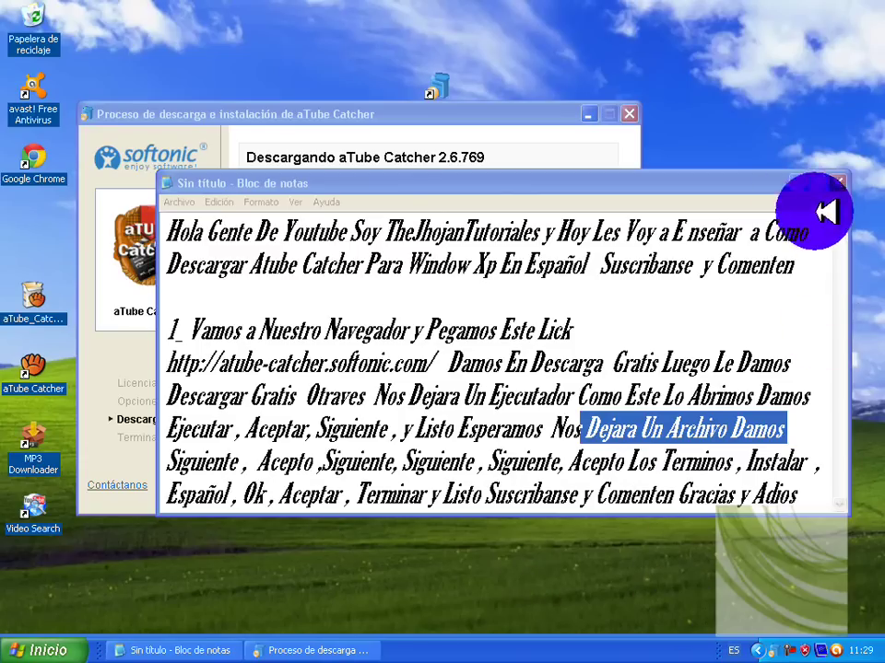
left_click(797, 182)
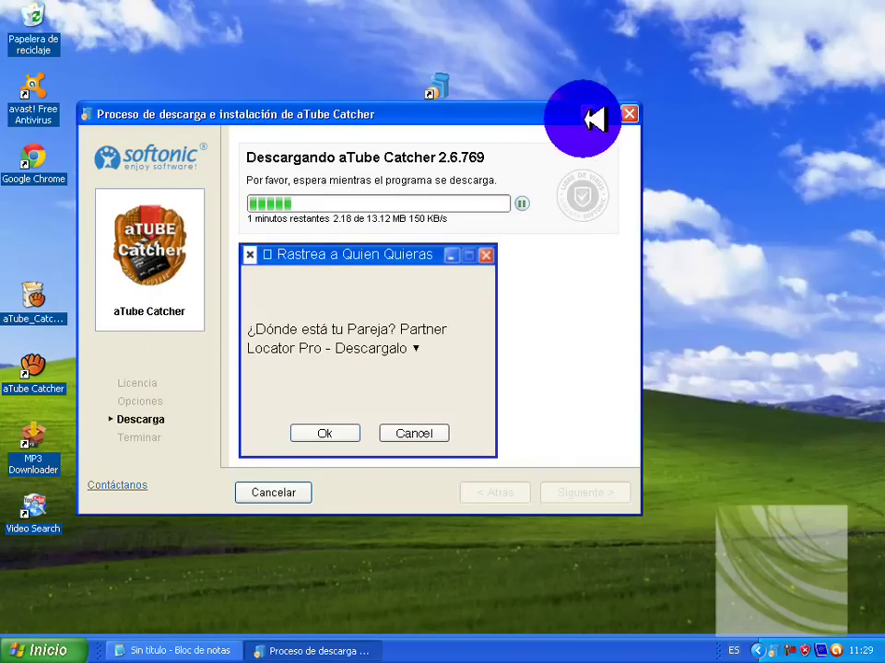
left_click(628, 113)
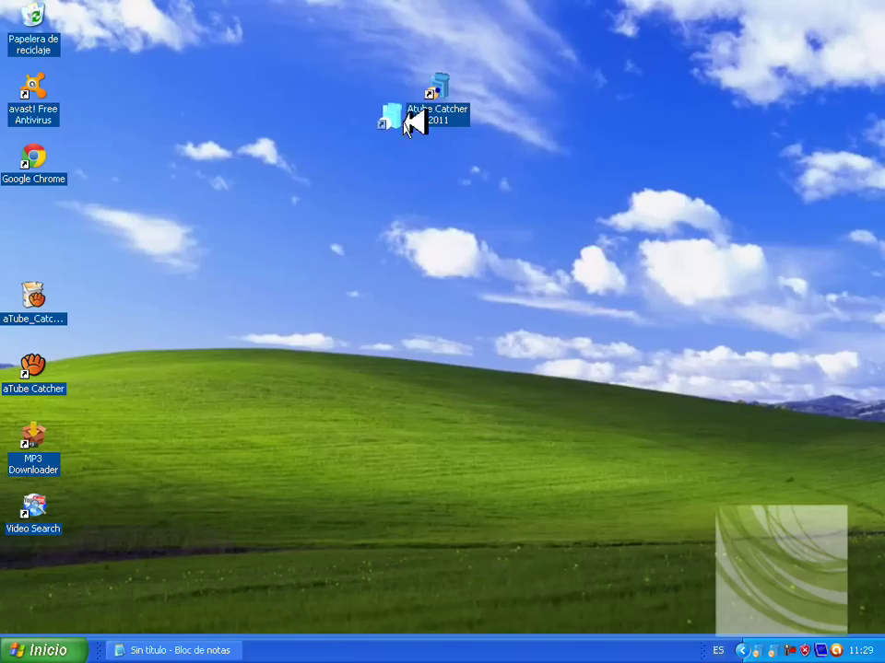
Step: Move the Atube Catcher 2011 shortcut to the left icon column and recheck download progress
left_click_drag(405, 125, 41, 232)
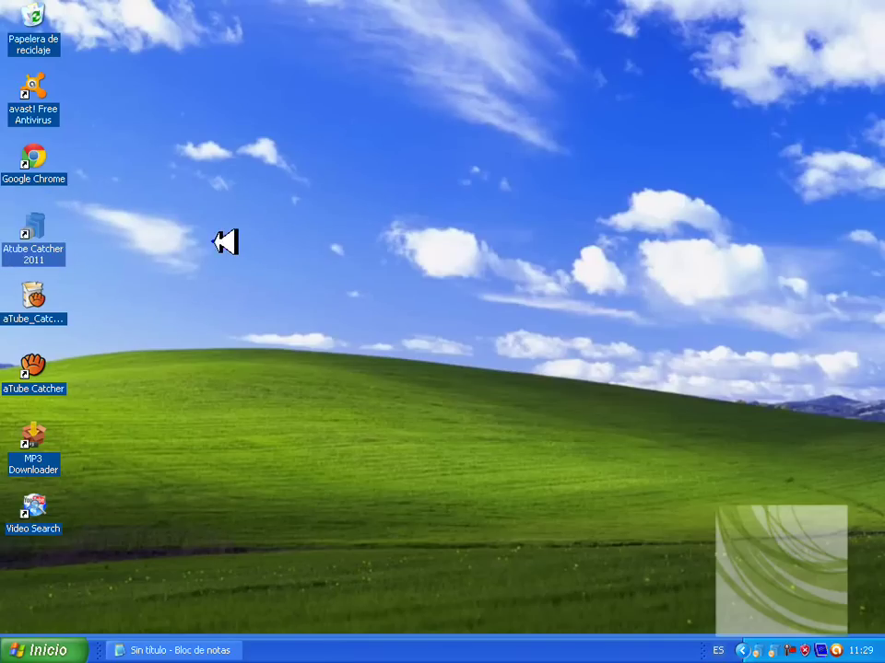
left_click(221, 653)
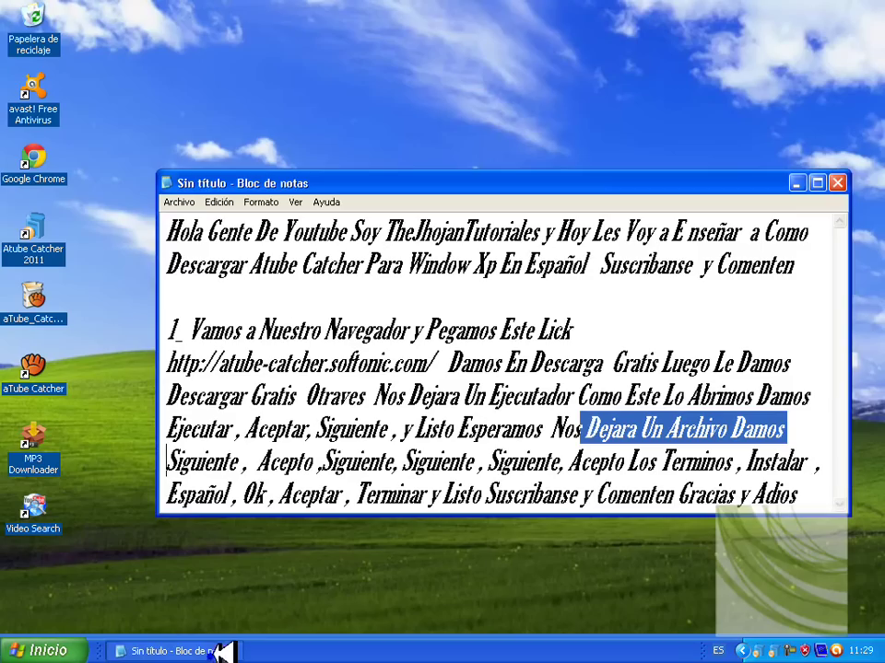
left_click(185, 653)
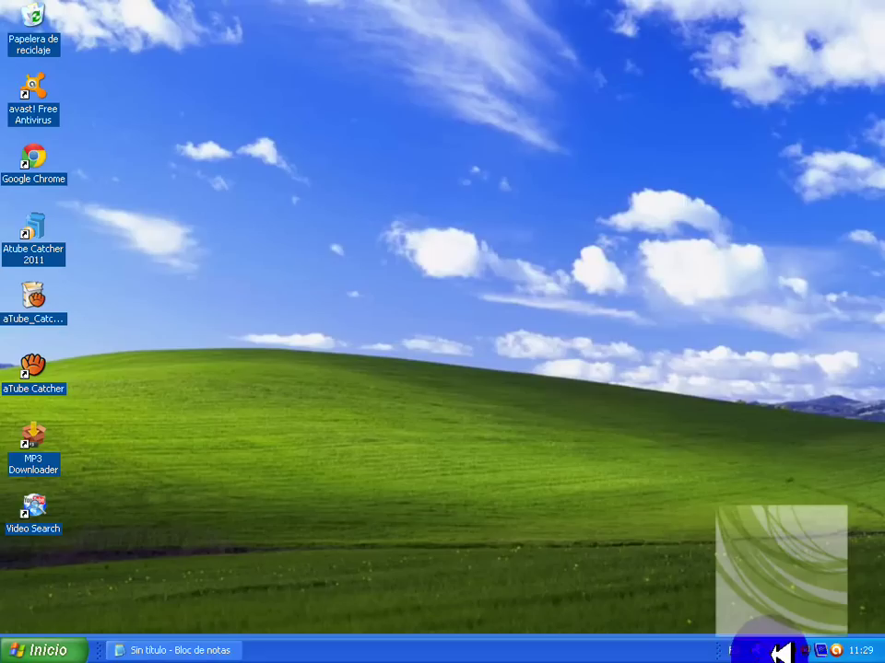
left_click(781, 653)
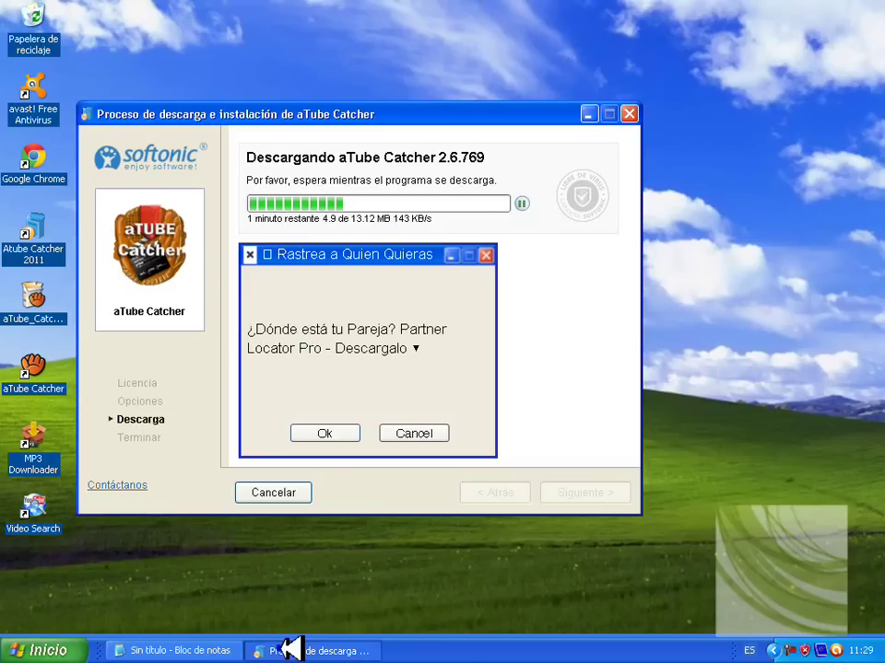
left_click(227, 645)
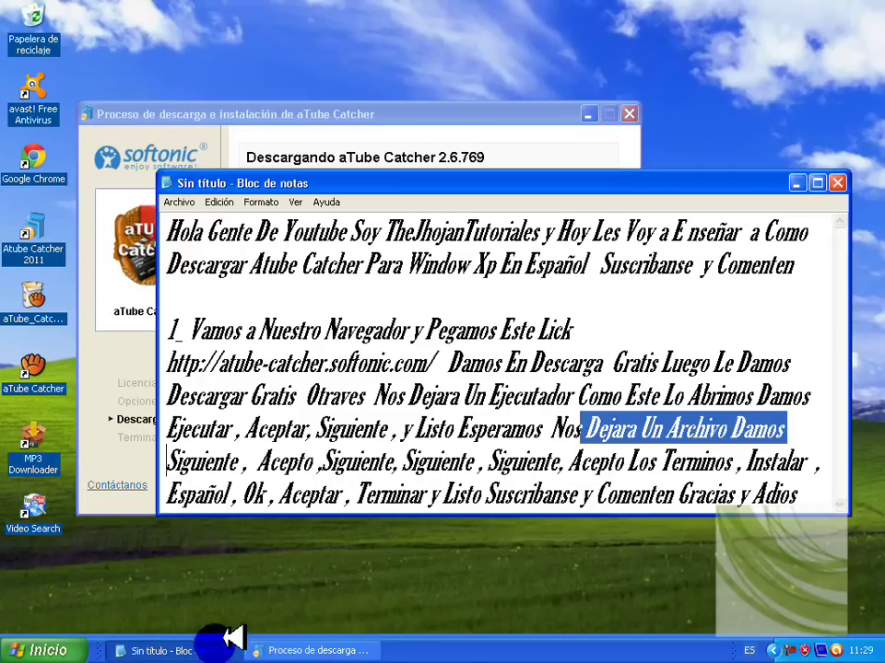
left_click(796, 182)
Step: Move aTube_Catcher_Setup to mid-desktop and double-click it to open the setup wizard
left_click(588, 114)
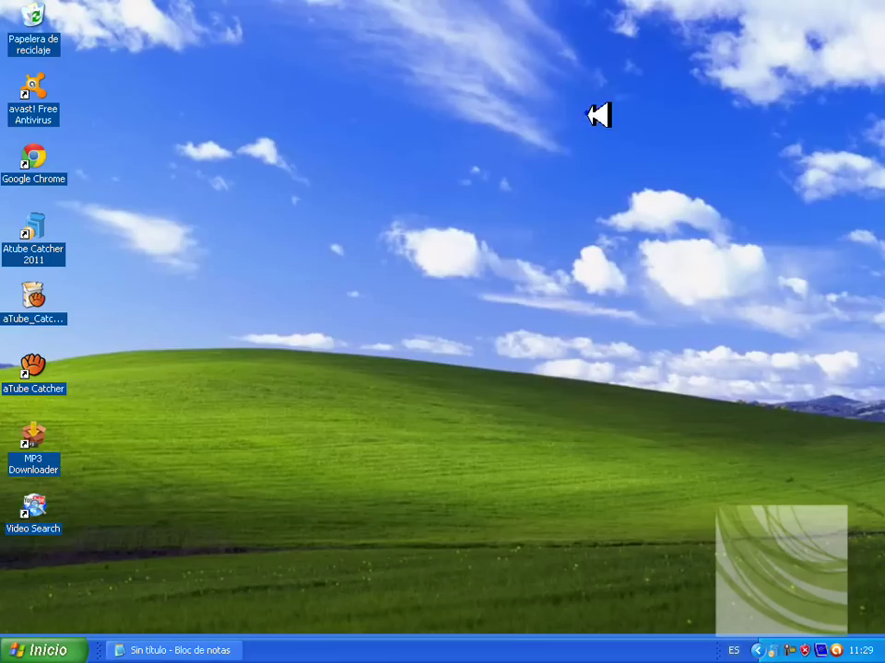
left_click_drag(33, 295, 442, 235)
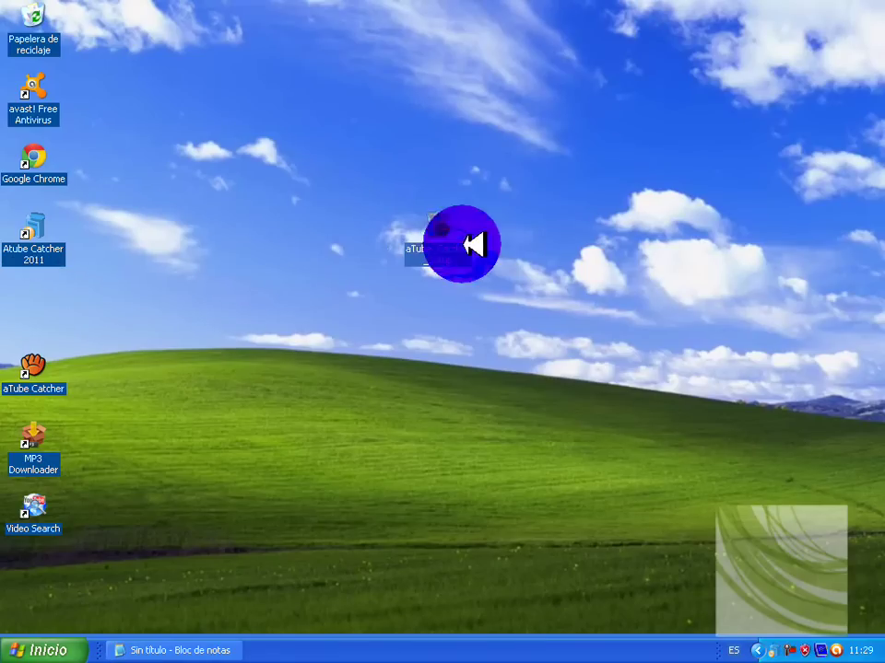
left_click(188, 651)
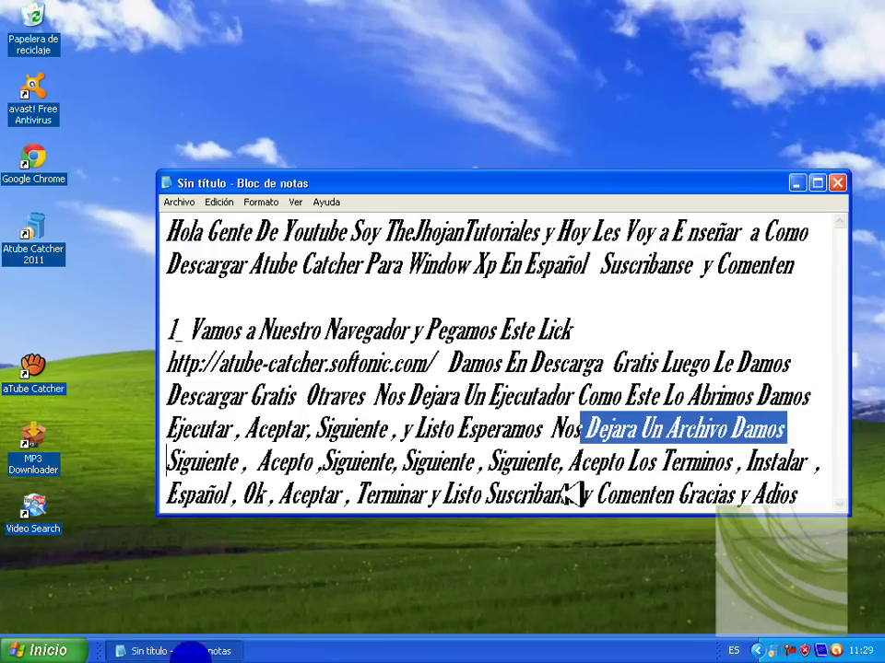
left_click_drag(693, 428, 715, 428)
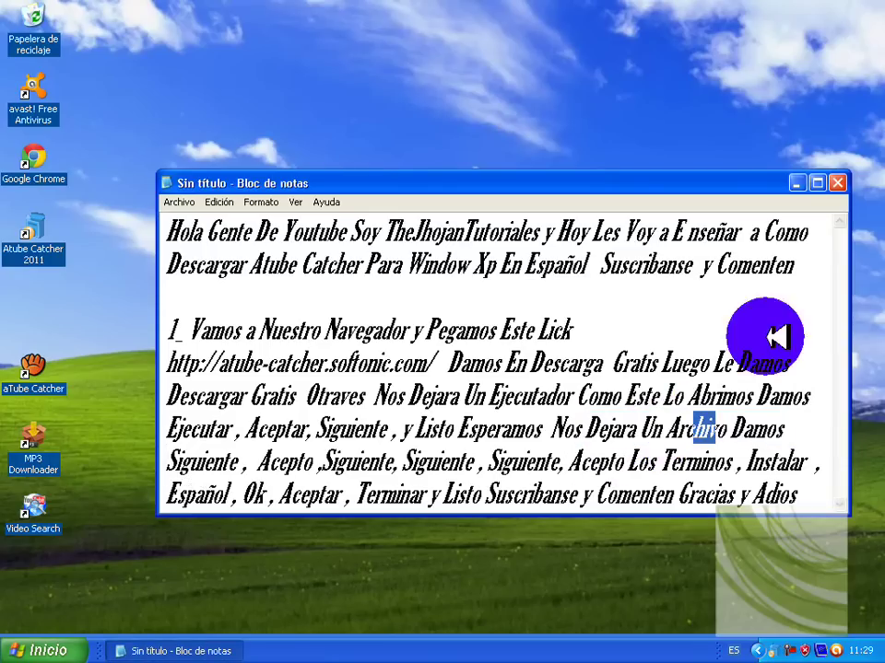
left_click(796, 182)
left_click(442, 224)
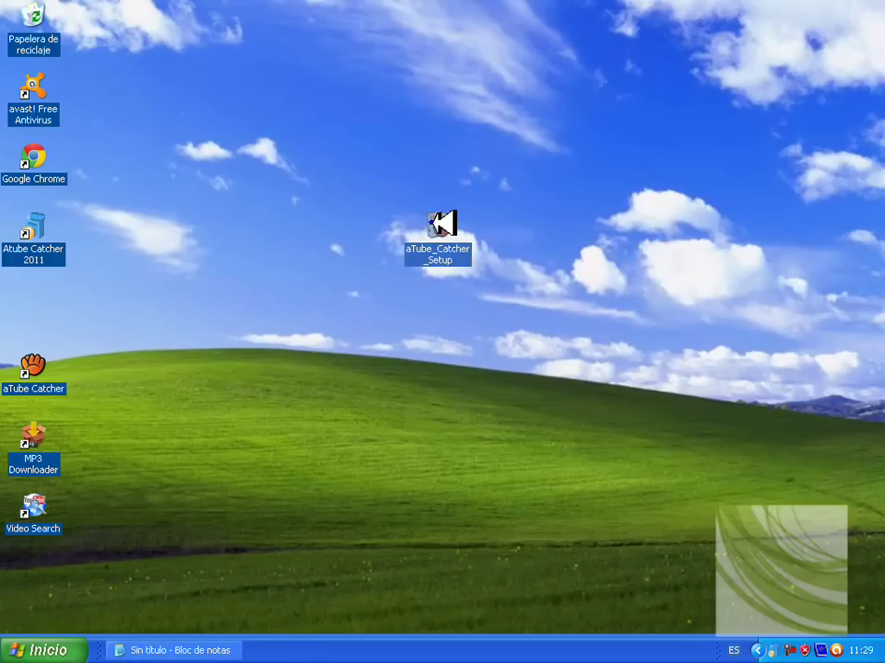
double_click(442, 224)
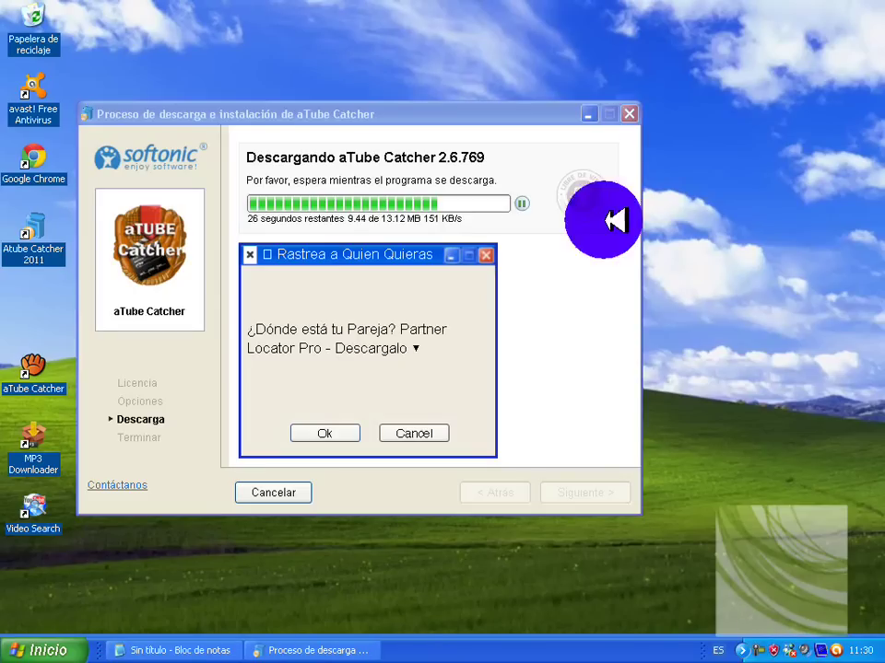
left_click(629, 113)
Step: Confirm closing the unfinished Softonic download and move the setup file back to the left column
left_click(281, 341)
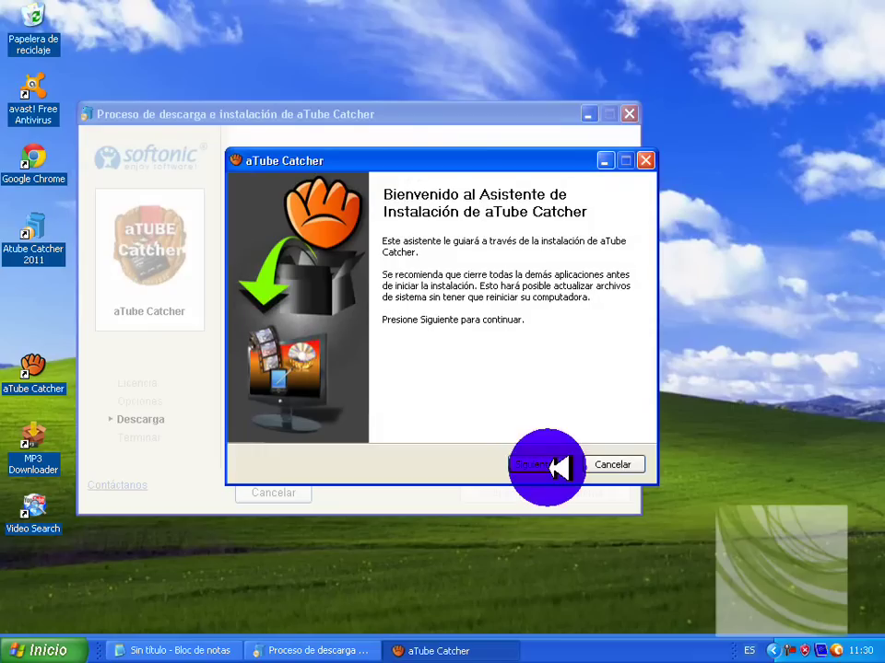
left_click(279, 321)
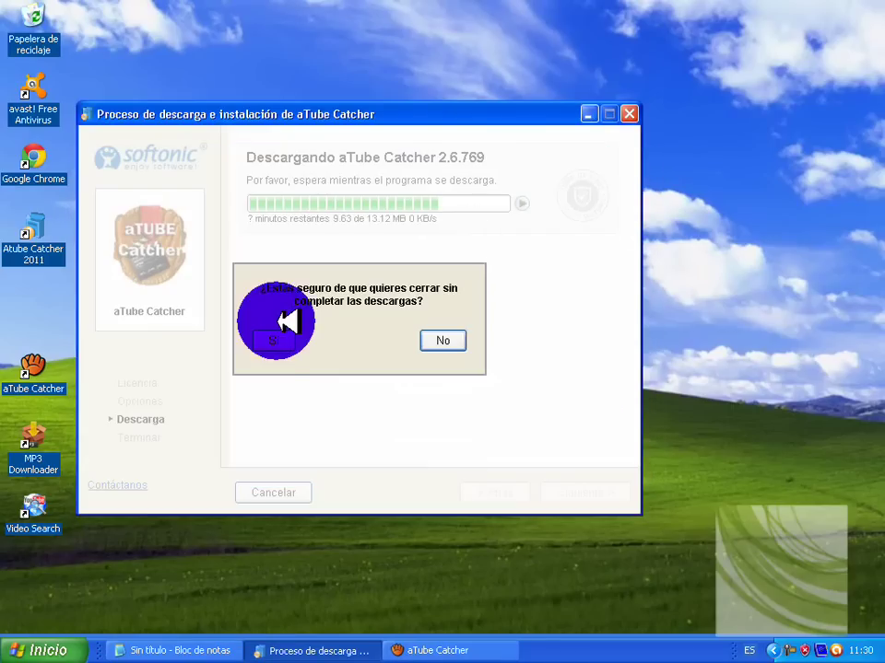
left_click(281, 340)
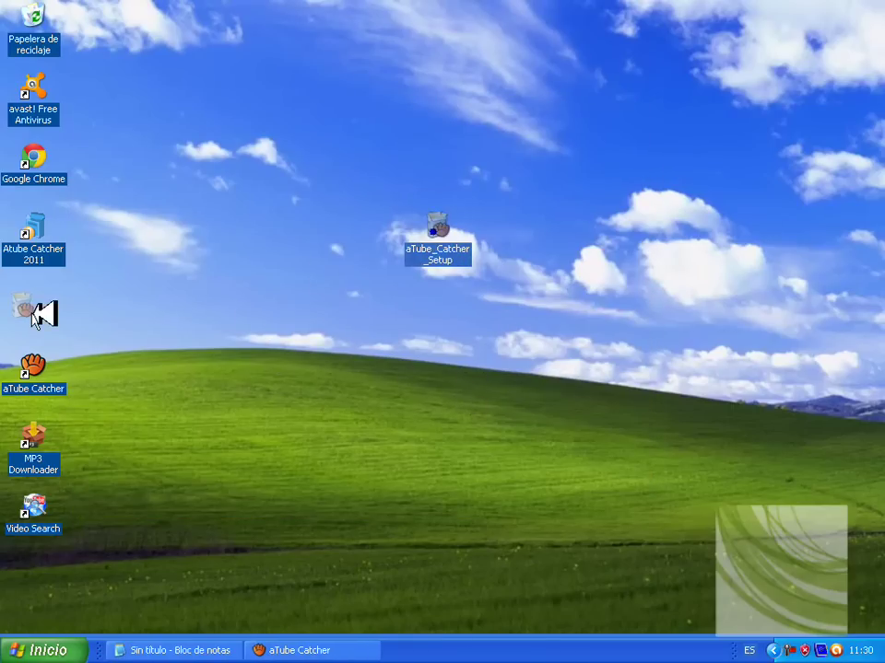
left_click_drag(36, 313, 39, 314)
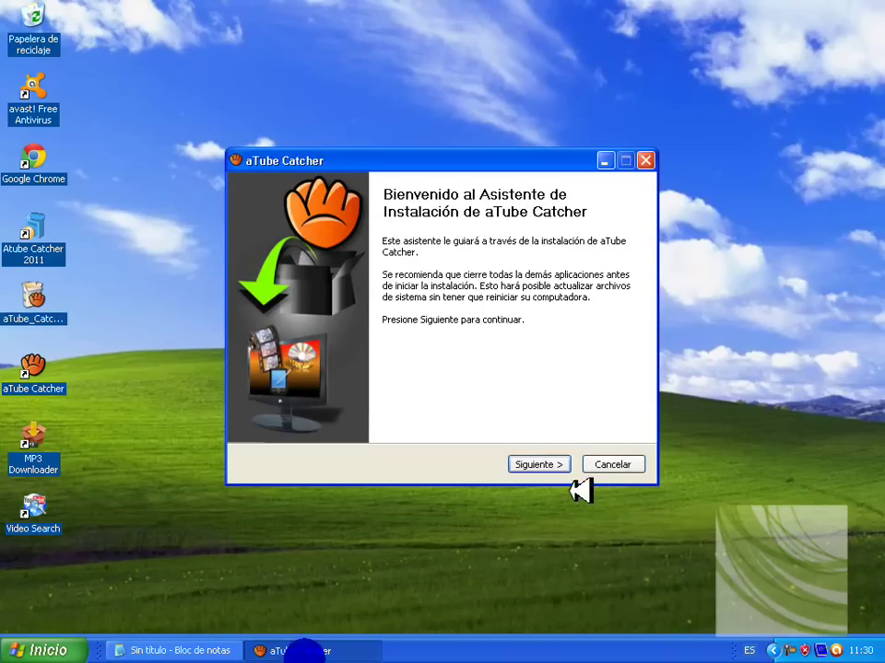
Step: Accept the aTube Catcher license agreement with Acepto, checking the Notepad steps in between
left_click(152, 649)
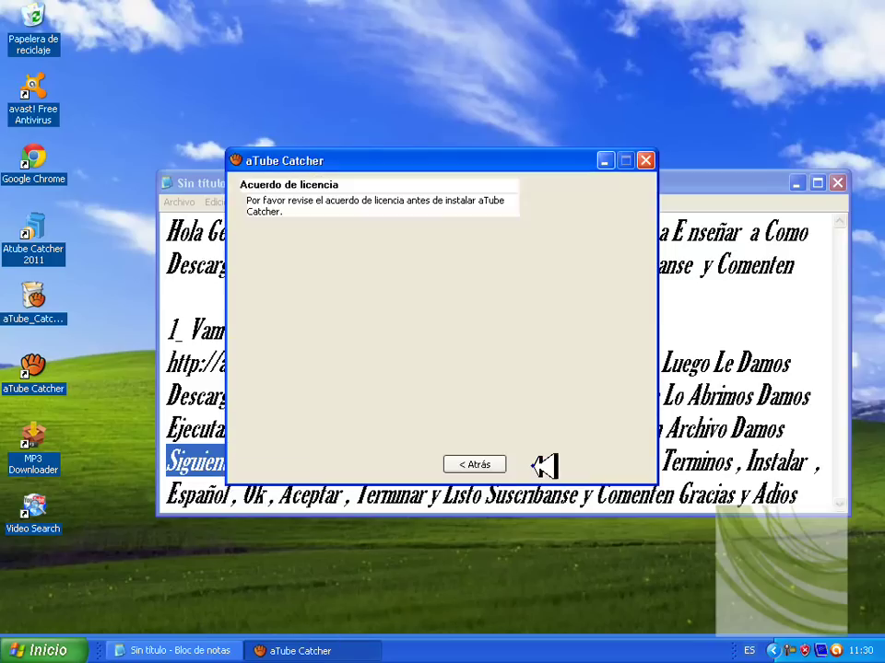
left_click_drag(269, 462, 318, 460)
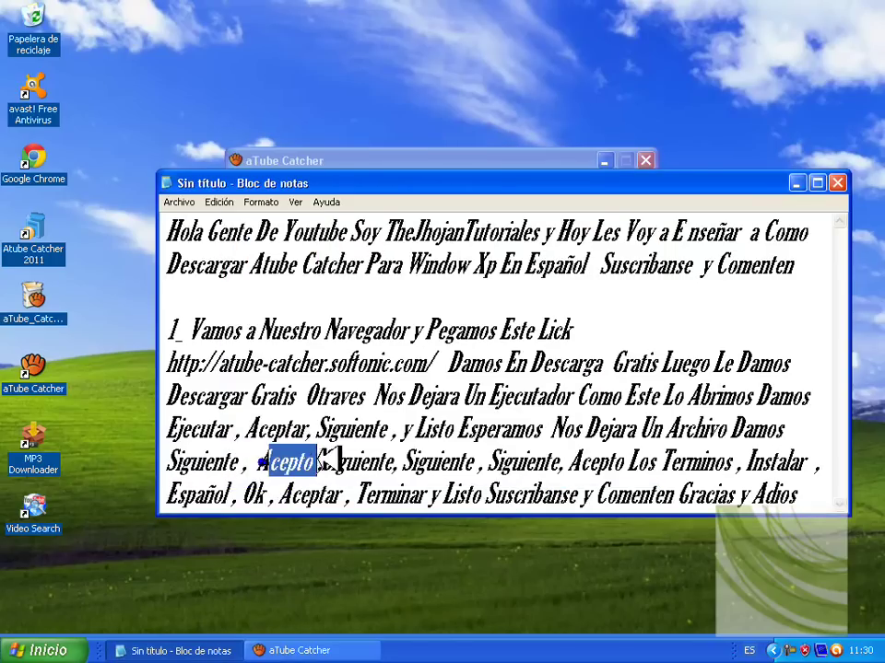
left_click(300, 651)
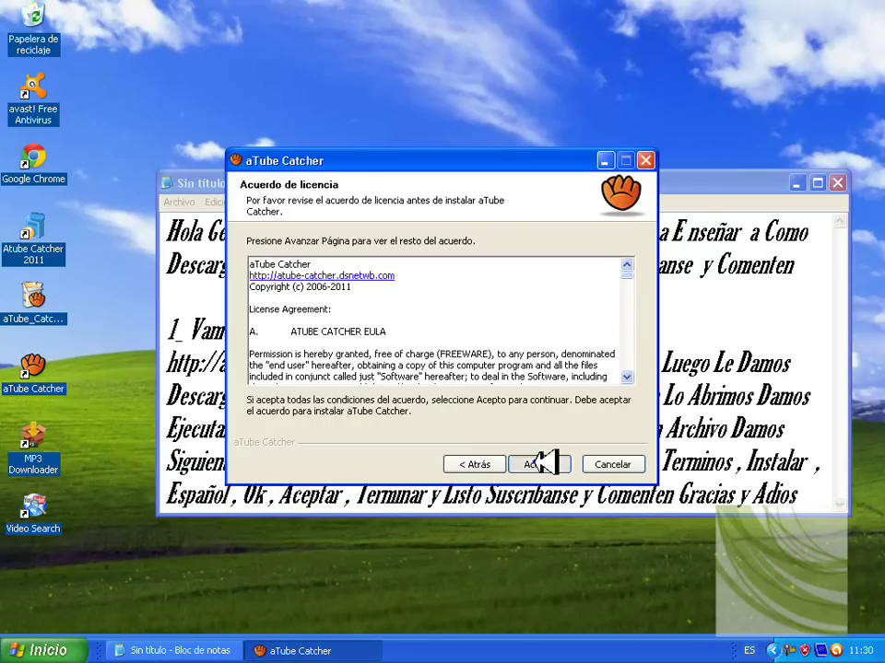
left_click(185, 649)
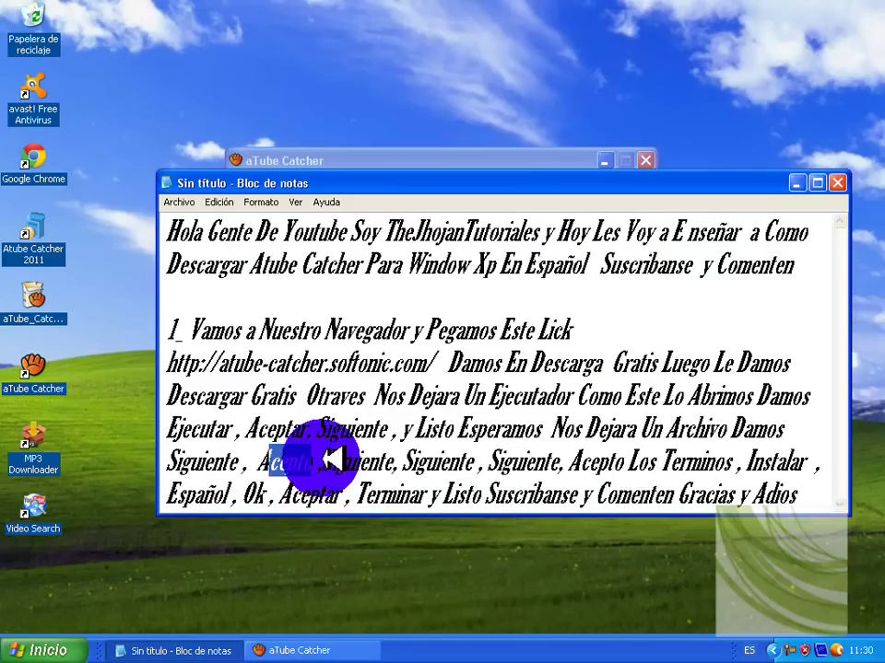
double_click(328, 459)
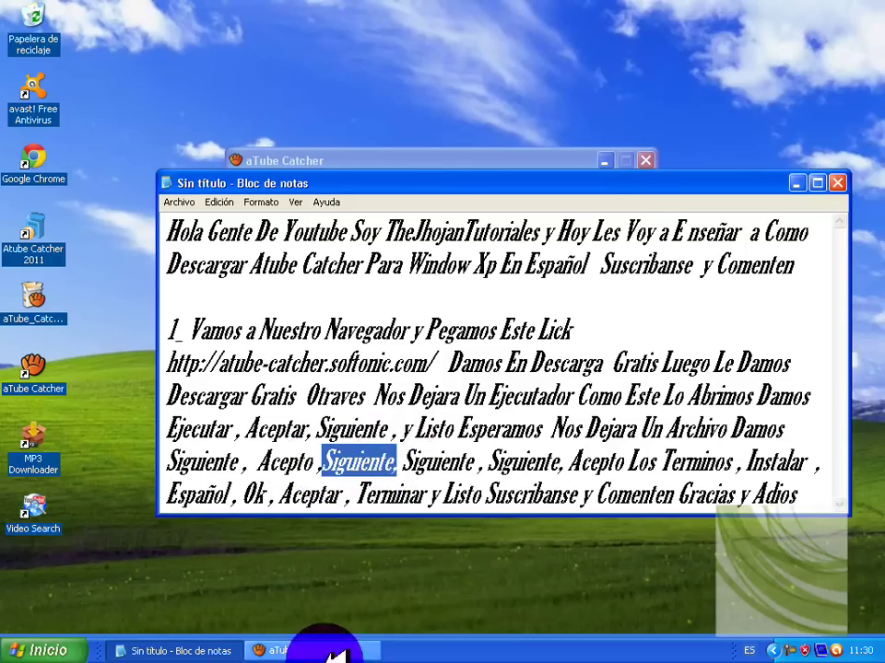
left_click(337, 654)
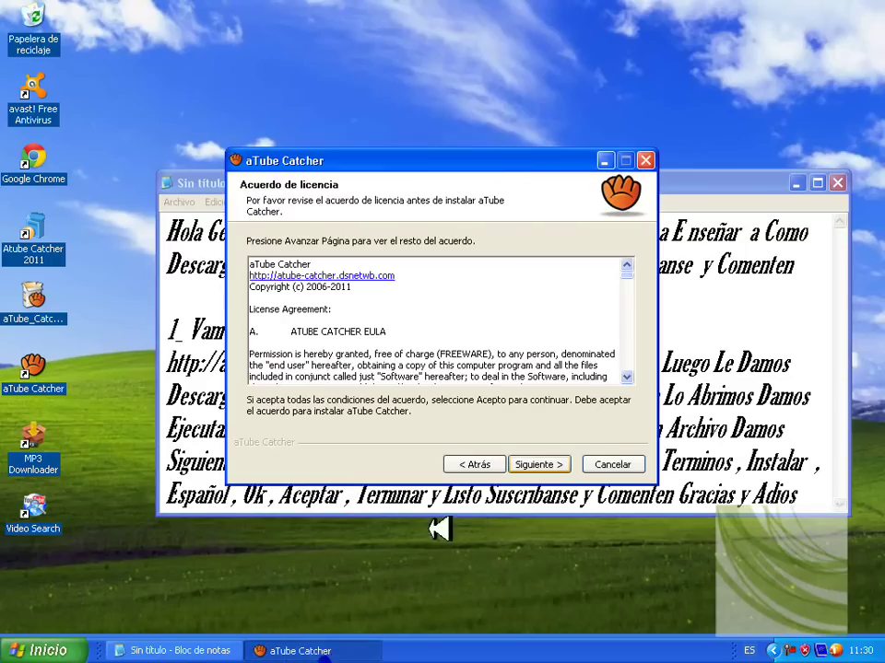
left_click(539, 470)
left_click(138, 651)
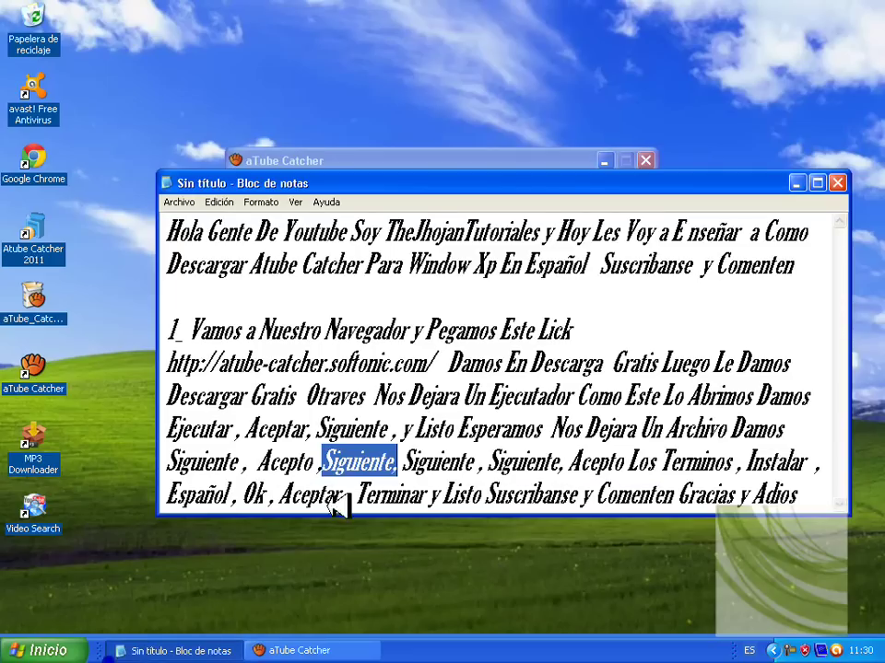
double_click(410, 460)
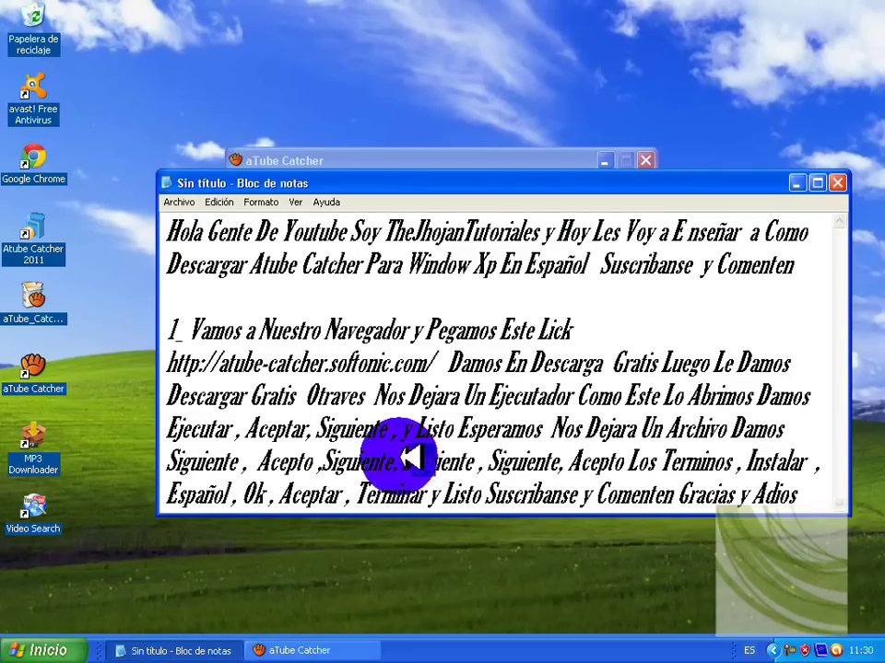
Step: Continue past component selection to the install-location page, C:\Archivos de programa\DsNET Corp\aTube Catcher 2.0
left_click(210, 651)
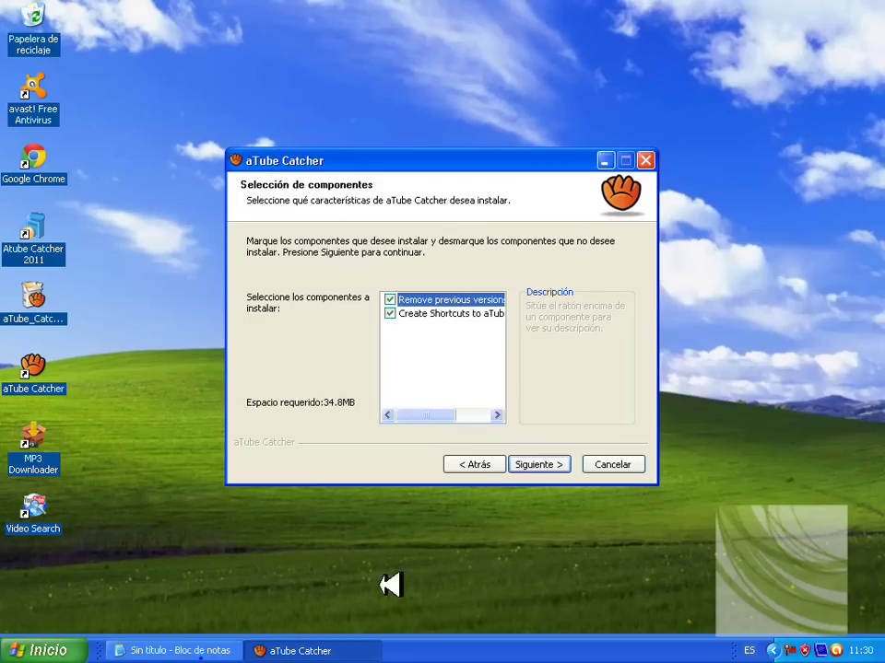
left_click(534, 465)
left_click(533, 465)
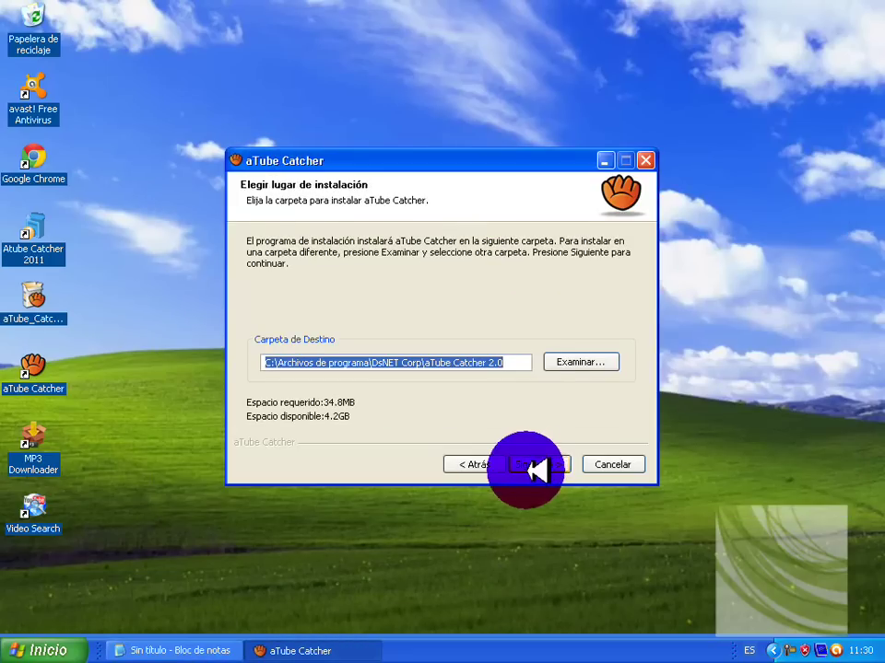
left_click(226, 652)
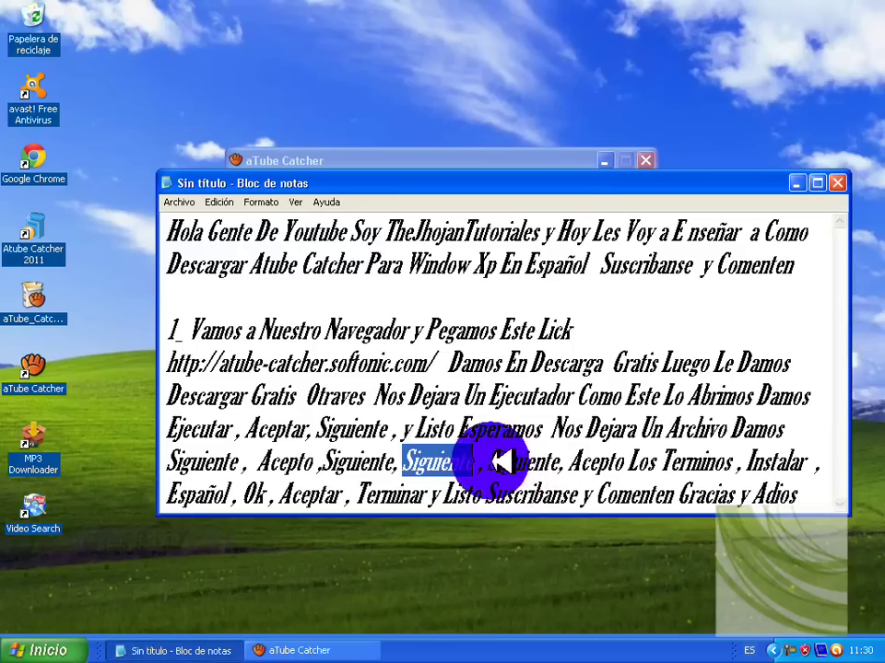